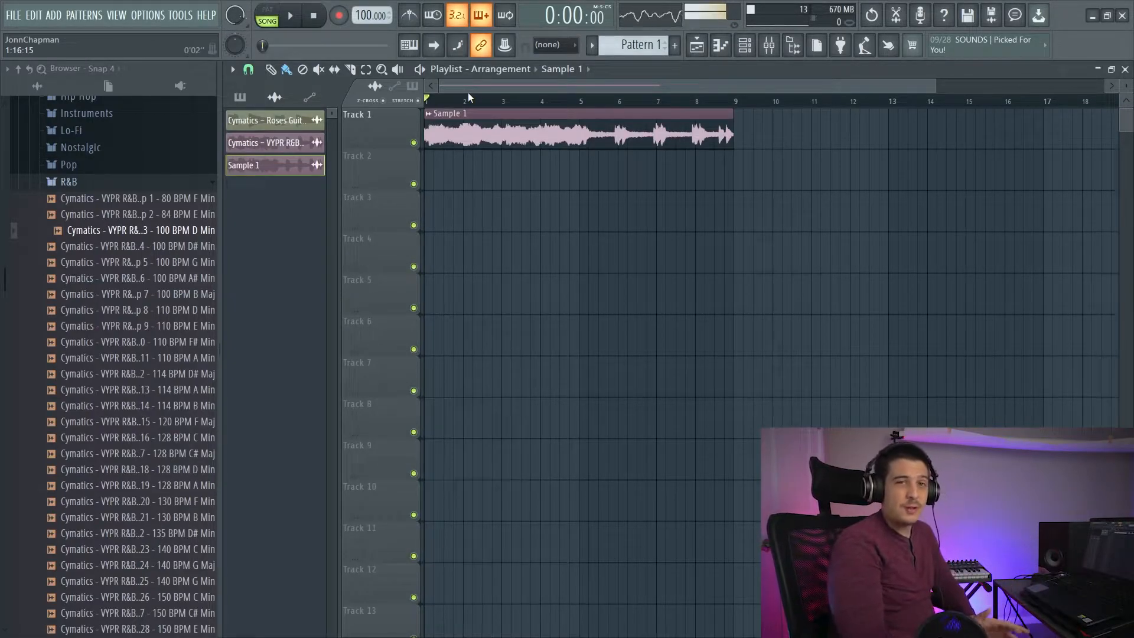
- Open the Kontakt 5 piano roll and play the arrangement's sample to work out its notes by ear
key(F7)
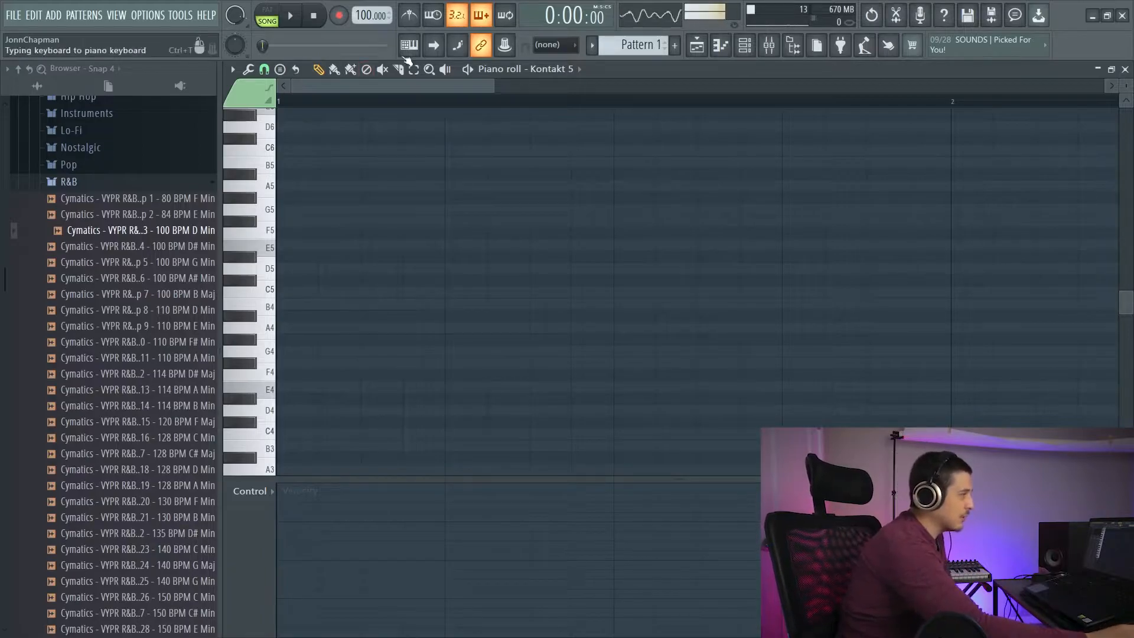
click(294, 20)
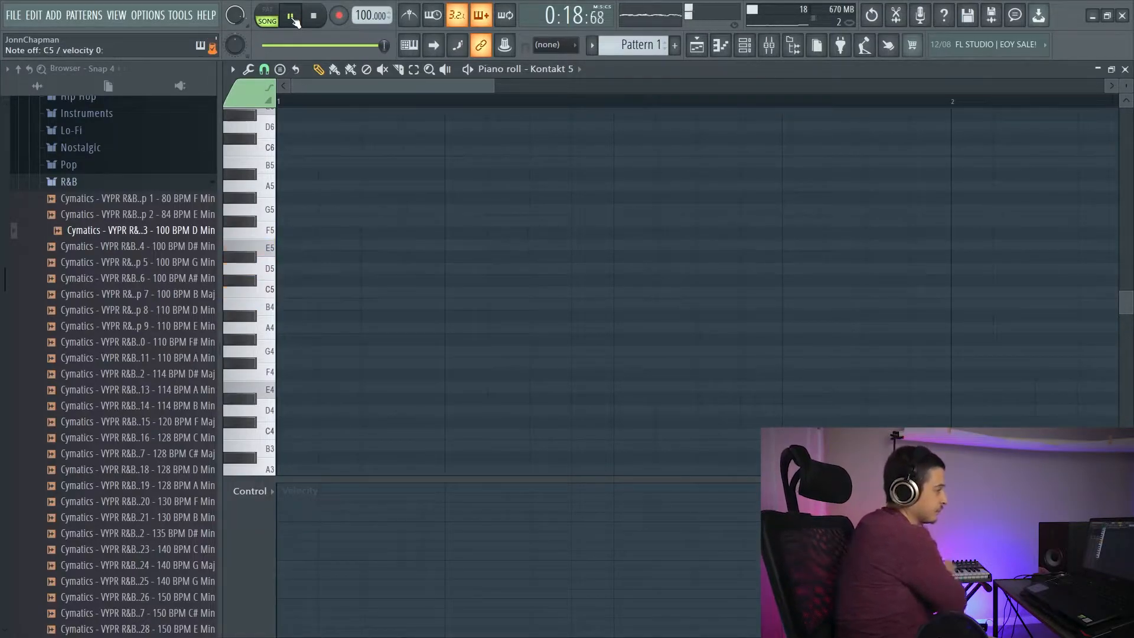
key(space)
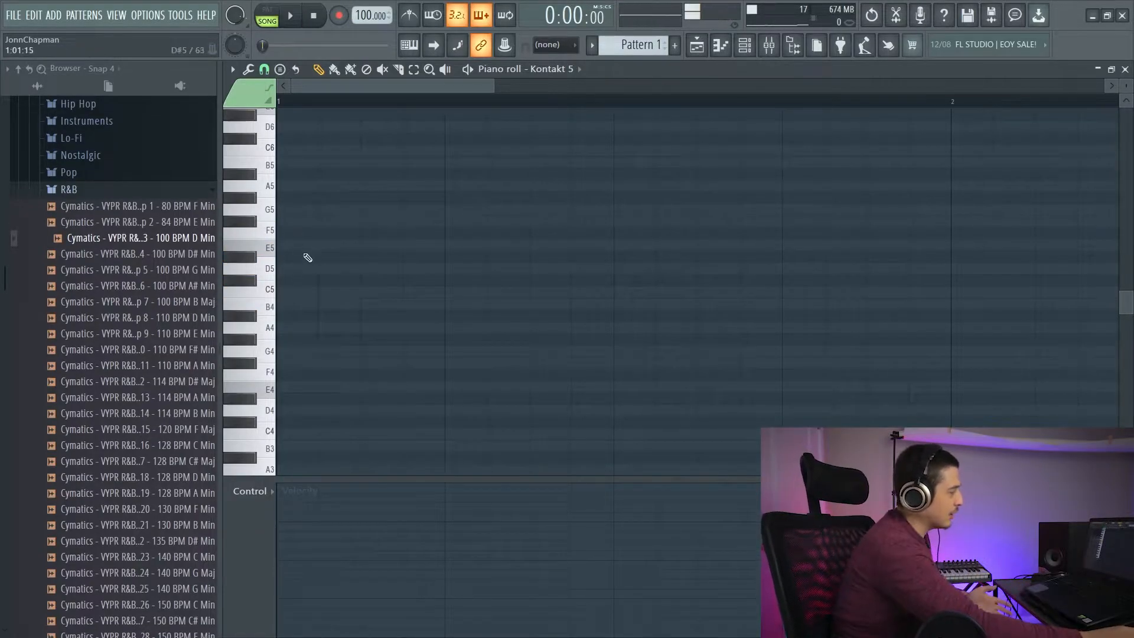
- Stack the notes C5, D5, E5, F5, G5, A5, A#5 and C6 at the start of bar 1 in the piano roll
click(282, 293)
click(284, 279)
right_click(282, 277)
click(282, 269)
click(282, 244)
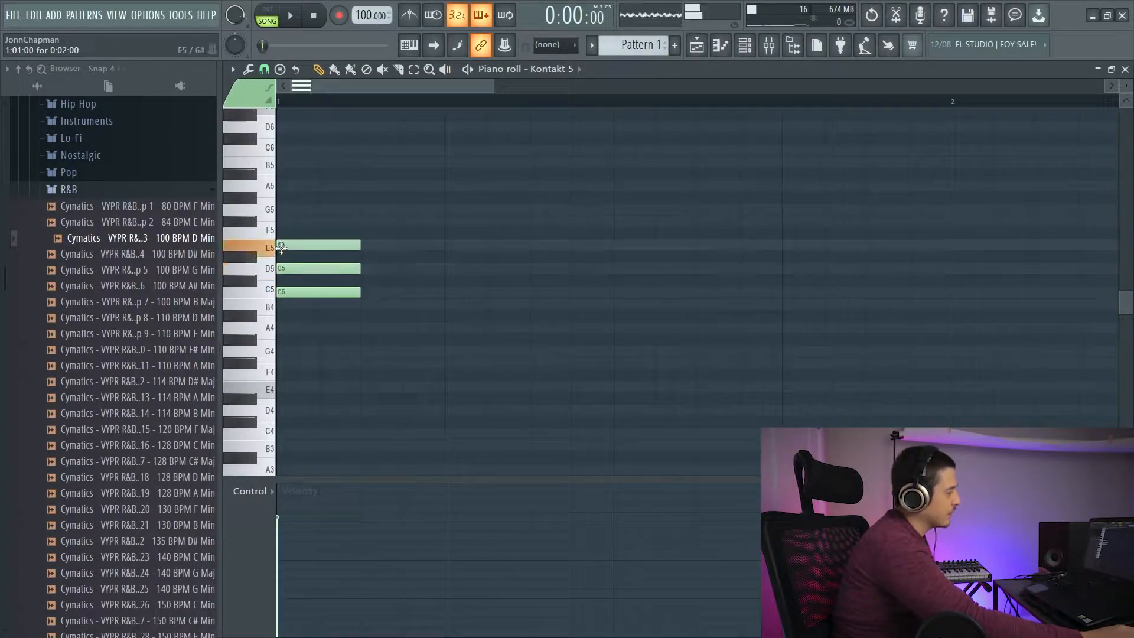
click(283, 232)
click(282, 209)
click(282, 186)
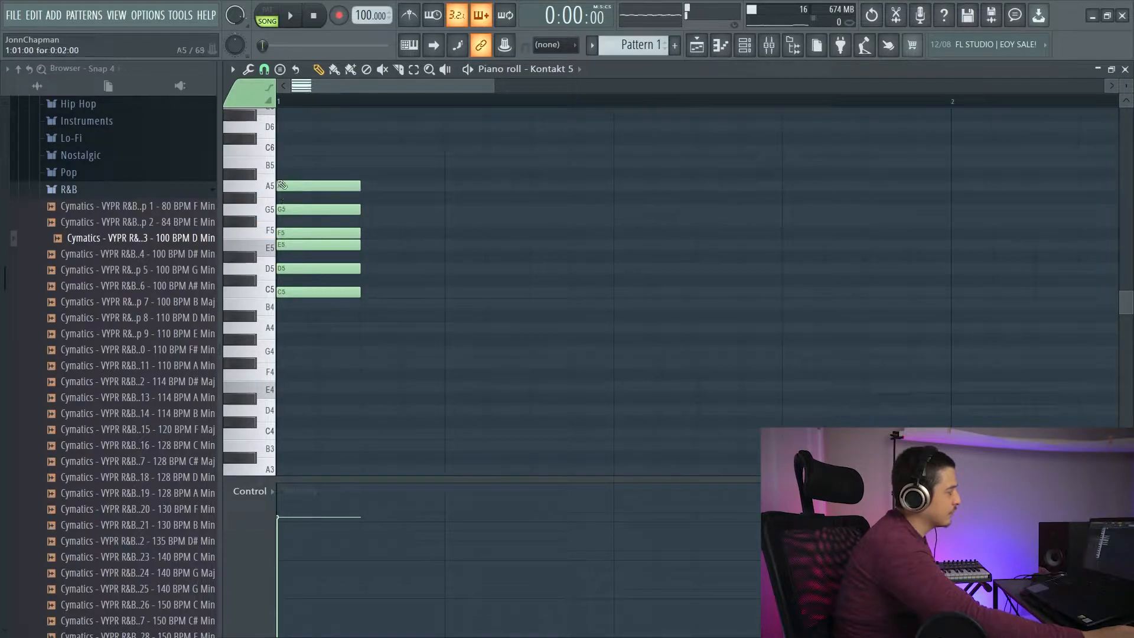
click(282, 174)
click(283, 151)
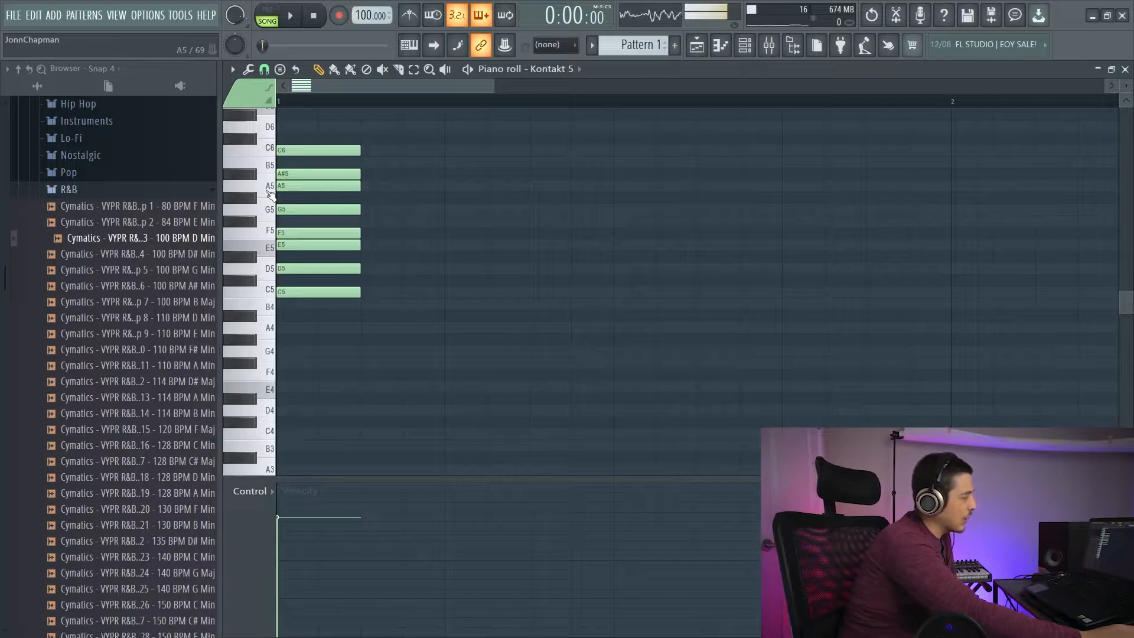
- Extend the stacked scale with A#4, A4, G4 and F4 below C5, and add D6 above C6
click(274, 293)
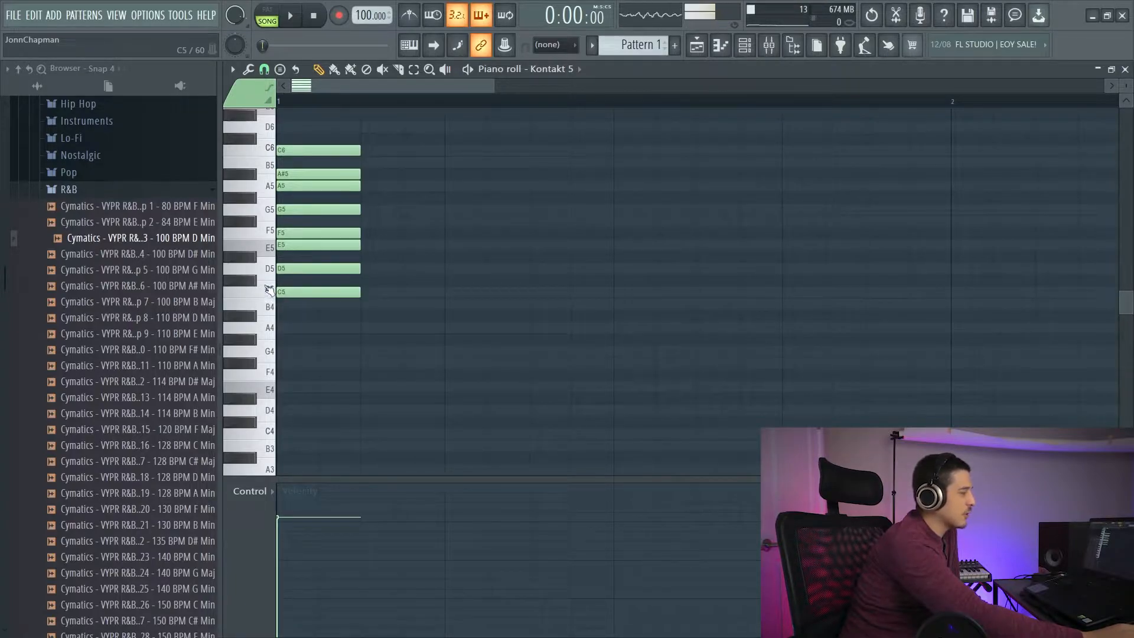
click(281, 317)
click(283, 328)
click(283, 351)
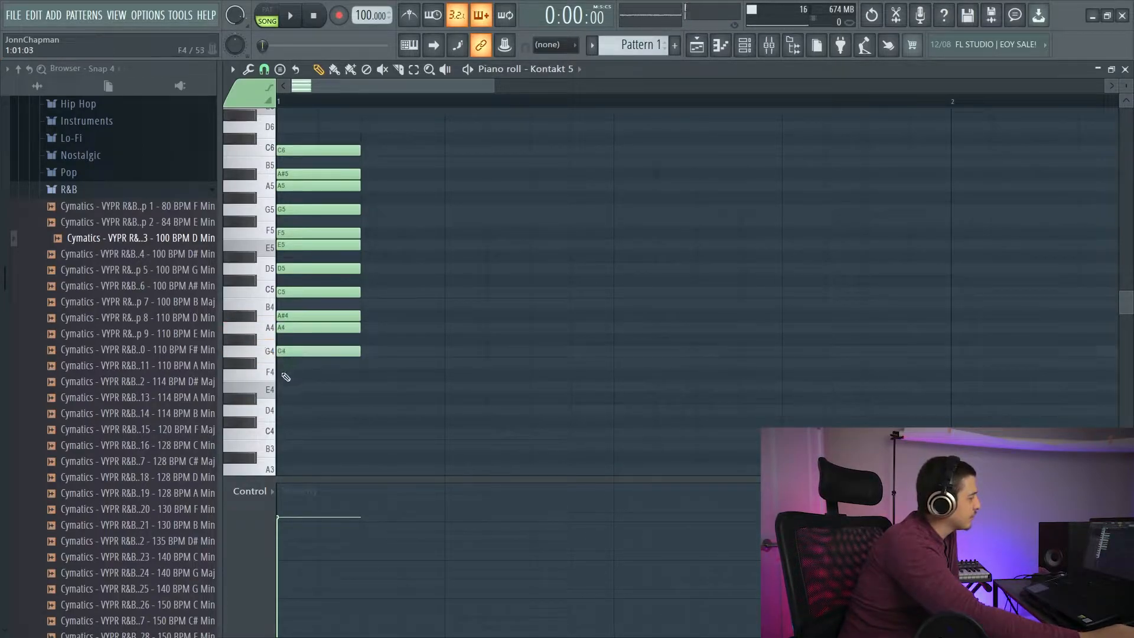
click(284, 375)
click(284, 127)
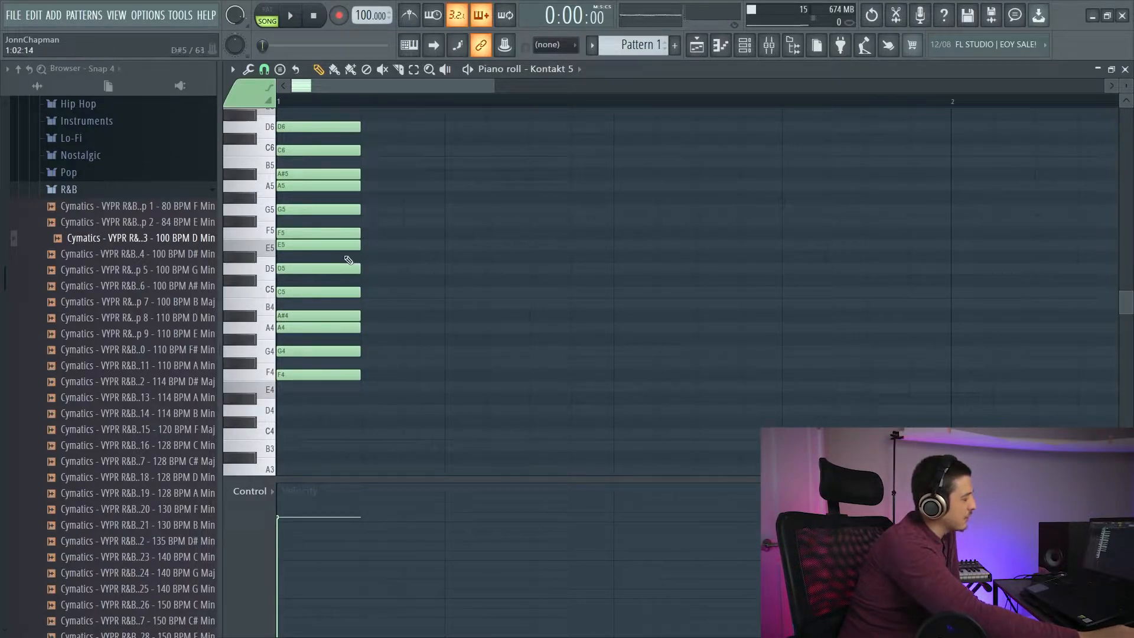
- Audition the notes F5, G5, A5 and A#5 to listen for the scale's root note
click(273, 237)
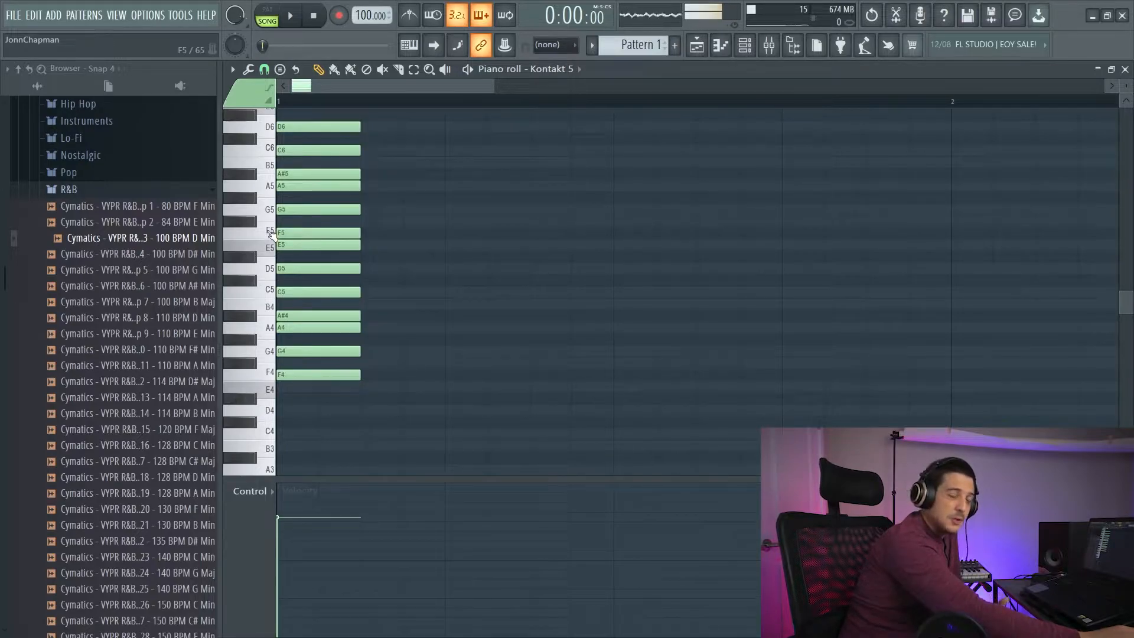
click(271, 235)
click(271, 214)
click(271, 211)
click(272, 186)
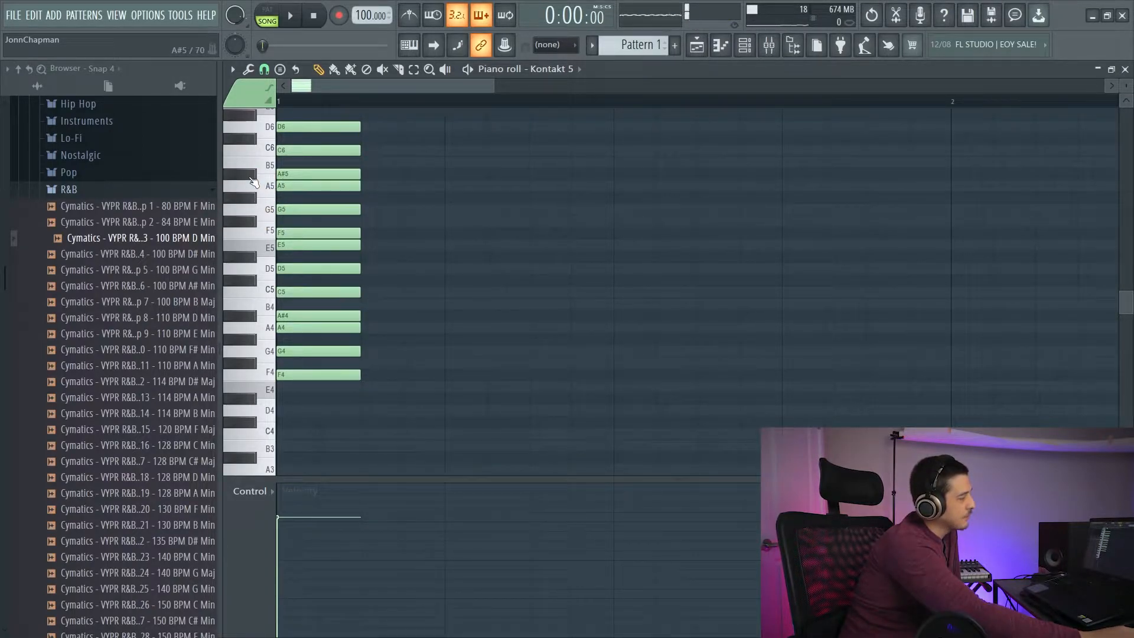
click(296, 174)
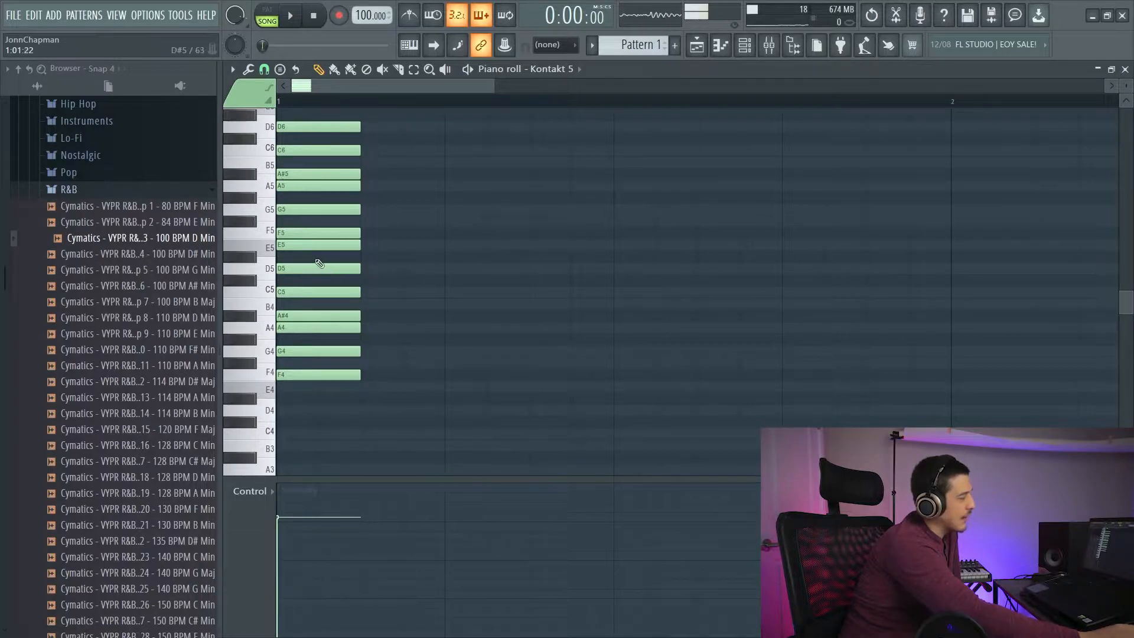
- Audition other notes of the scale as root candidates, including G4, G5, A5, C6 and D6
click(267, 357)
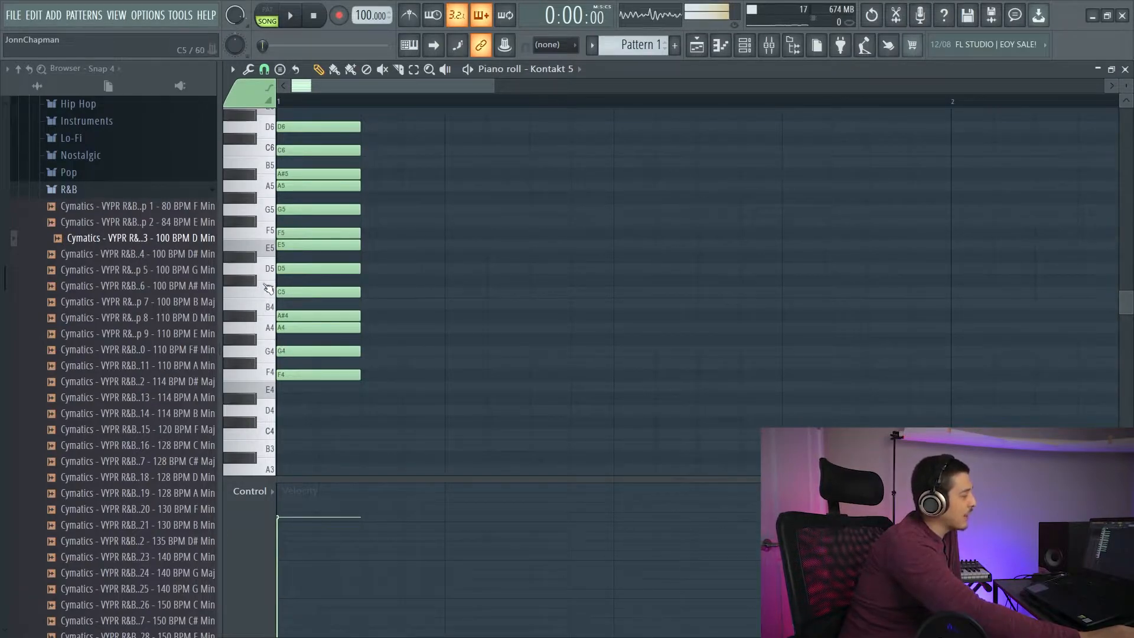
click(272, 210)
click(271, 187)
click(270, 148)
click(271, 127)
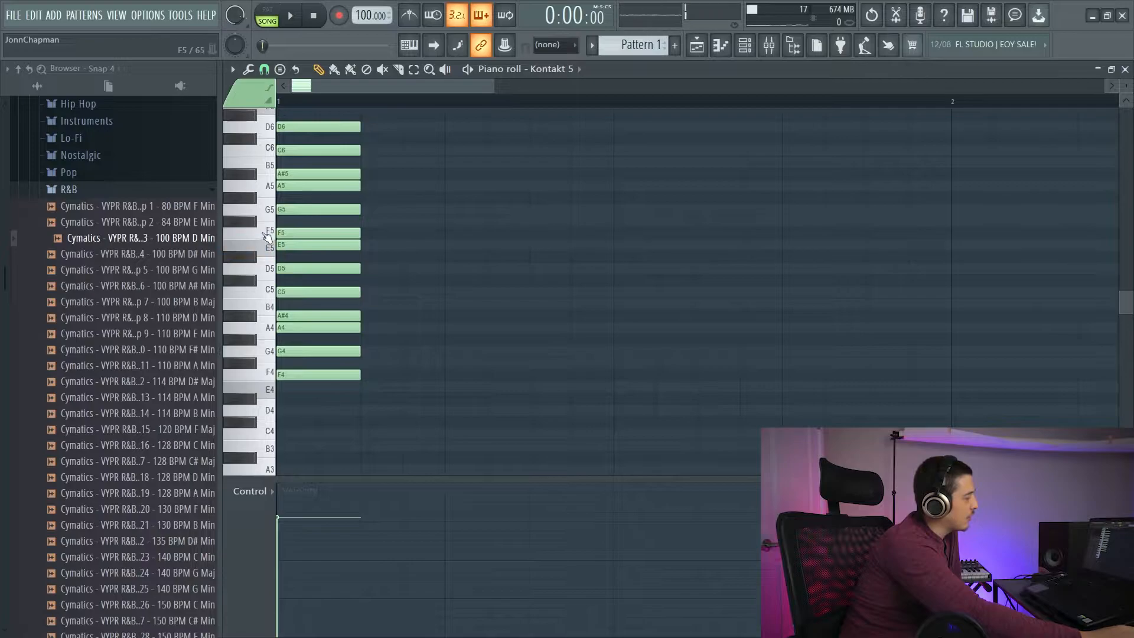
- Audition F5 repeatedly to test it as the home note of the sample
click(275, 236)
click(271, 230)
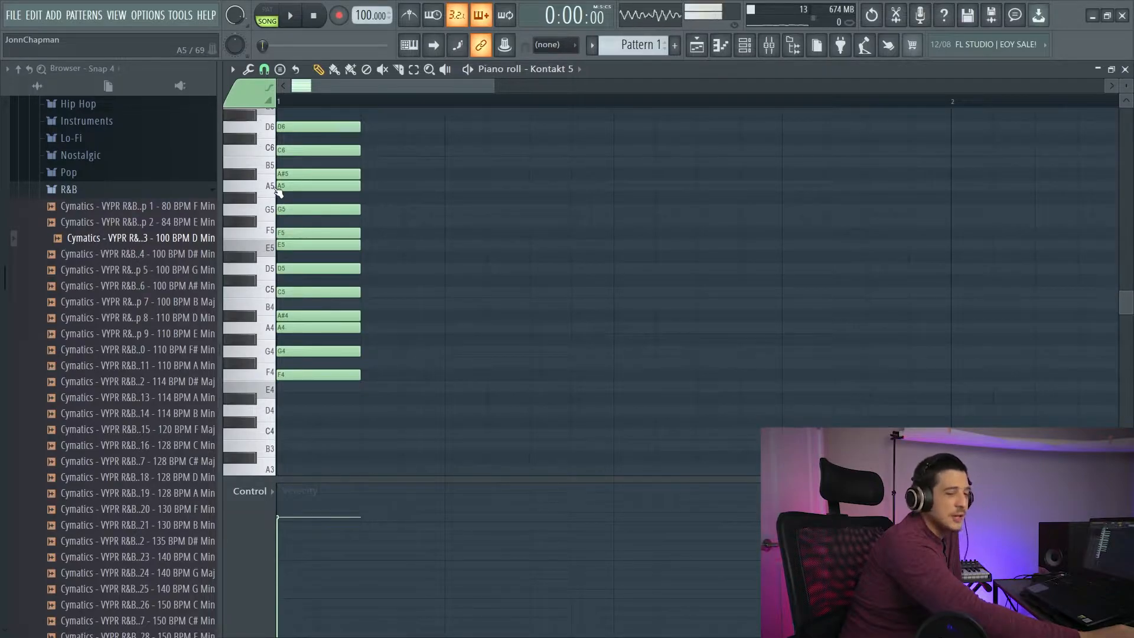
click(271, 225)
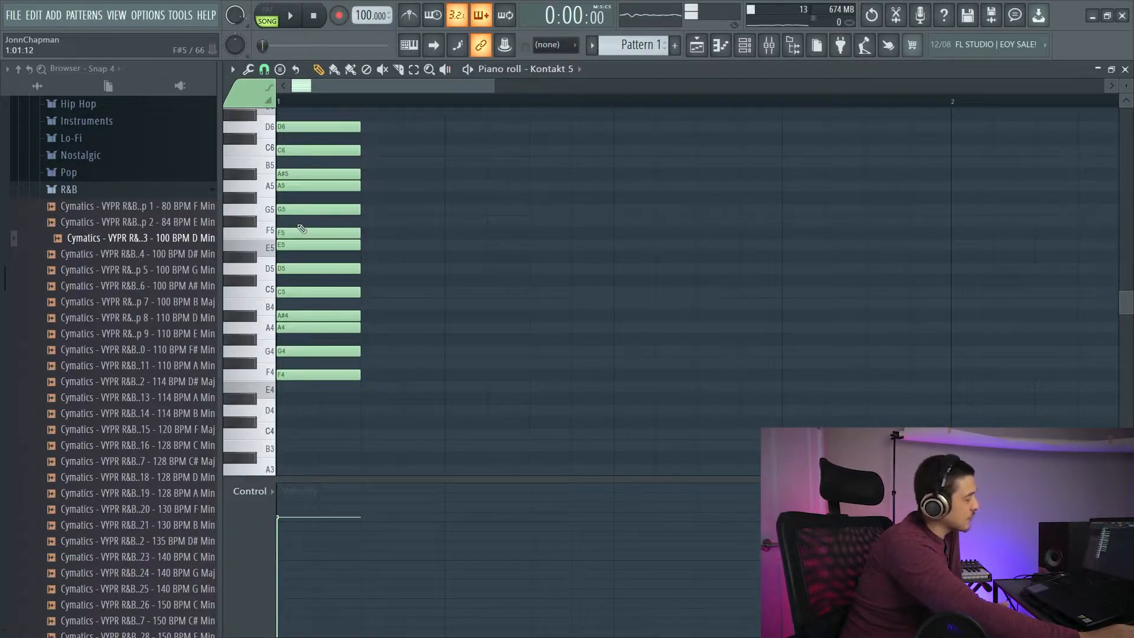
click(272, 231)
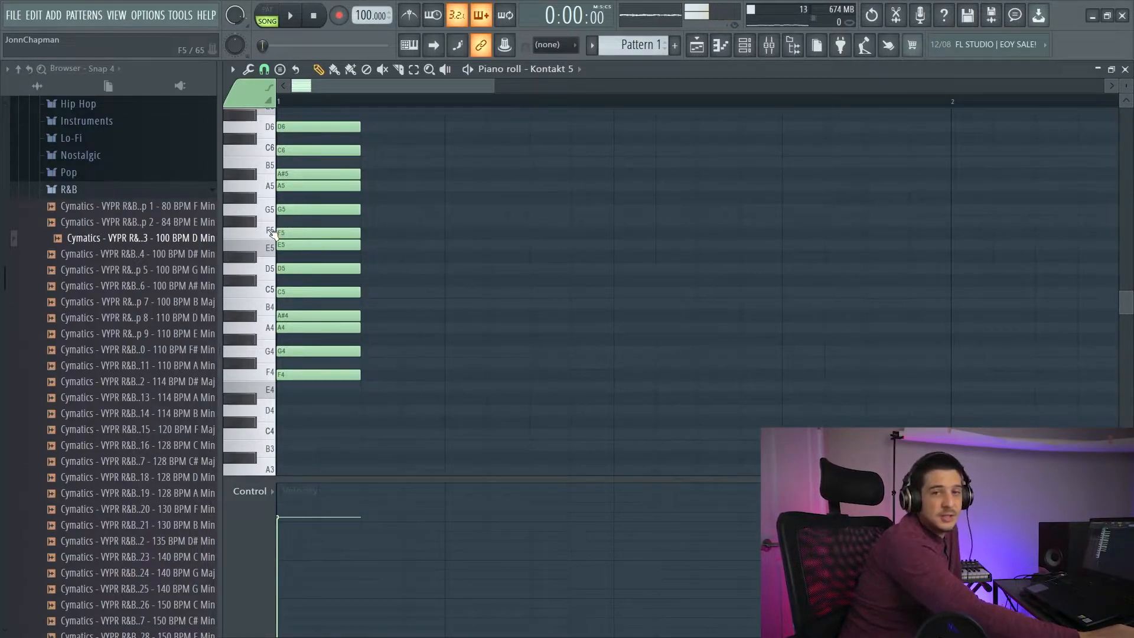
click(272, 231)
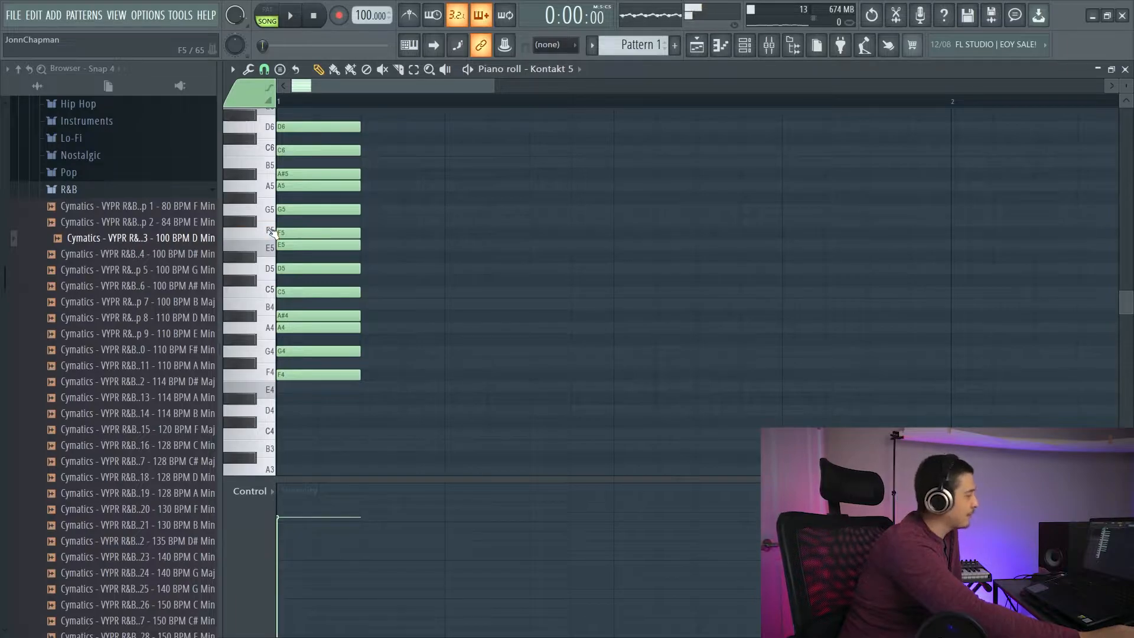
- Place the Cymatics - VYPR R&B Melody Loop 3 sample on Track 2 of the playlist and slice off its excess at bar 9
key(F5)
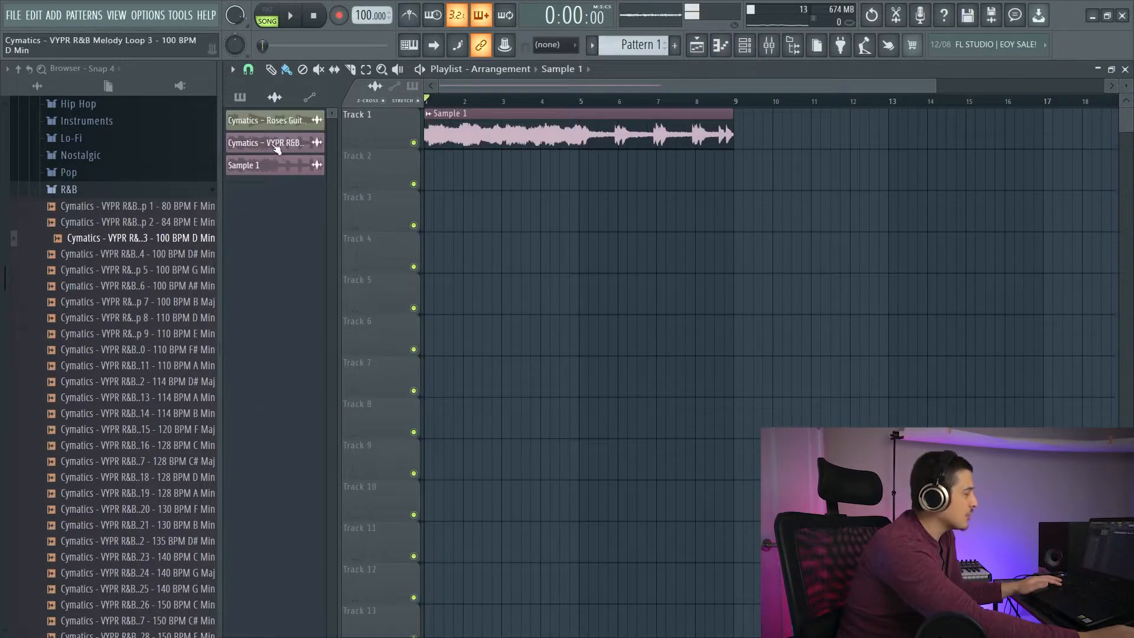
drag(274, 147, 477, 178)
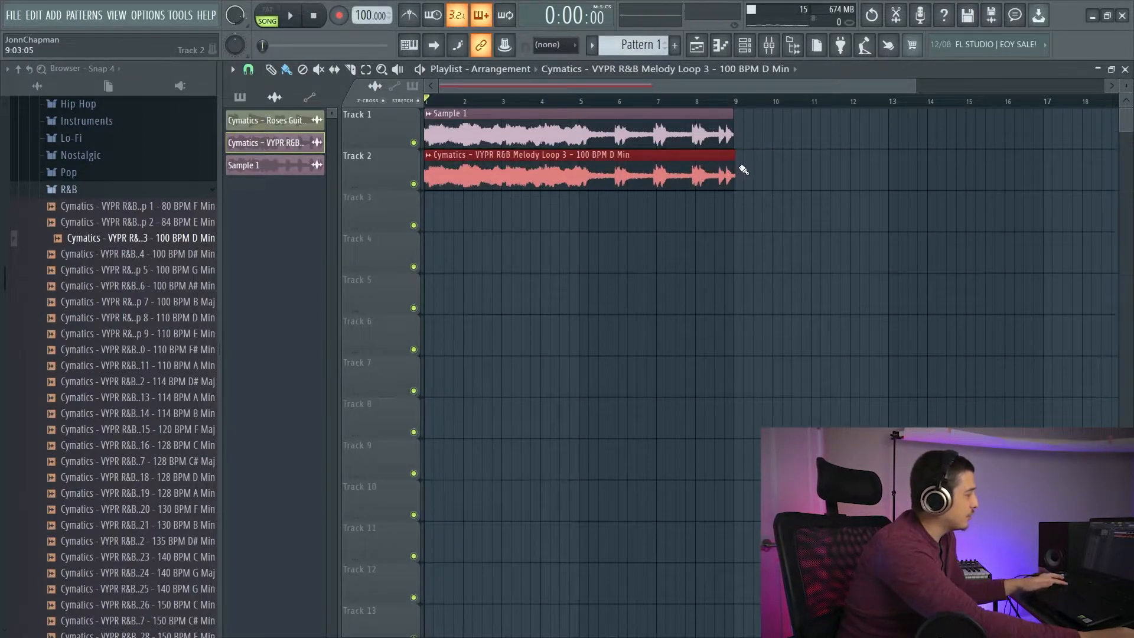
key(c)
drag(740, 168, 738, 190)
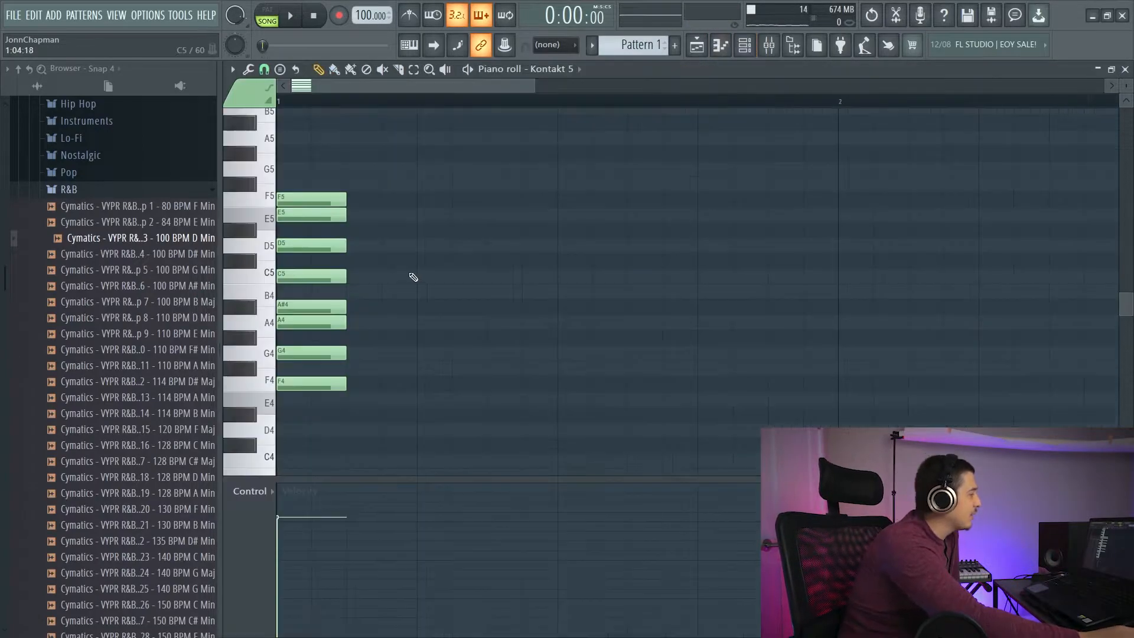
- In the Kontakt 5 piano roll, add E4 and D4 to the note stack and delete the F5 and E5 notes
click(721, 45)
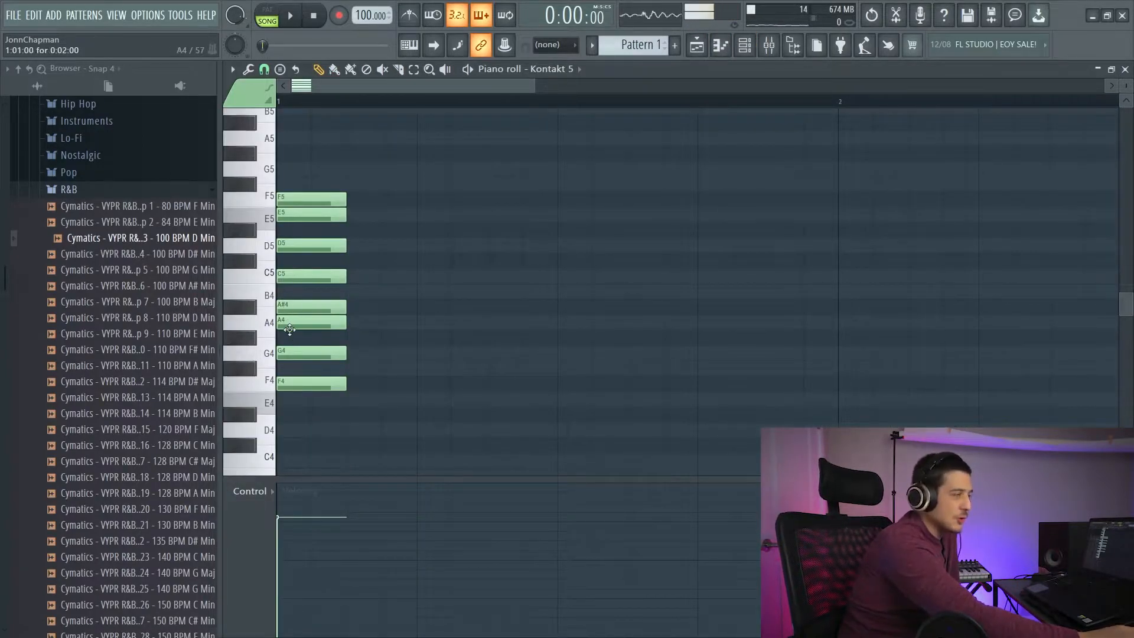
click(282, 400)
click(283, 432)
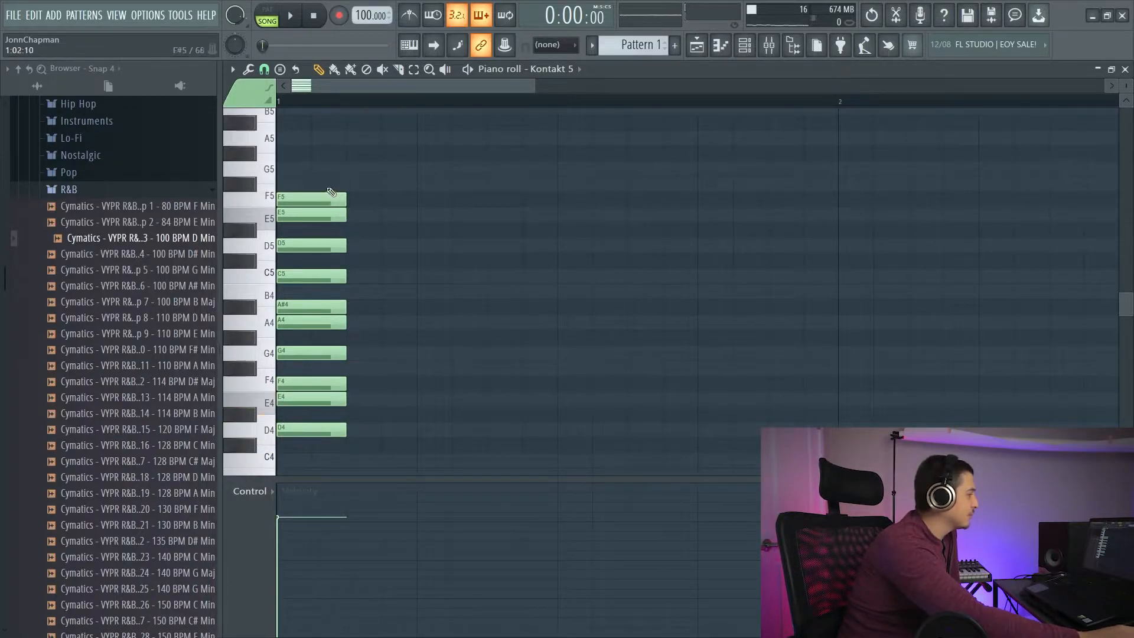
right_click(326, 196)
right_click(326, 214)
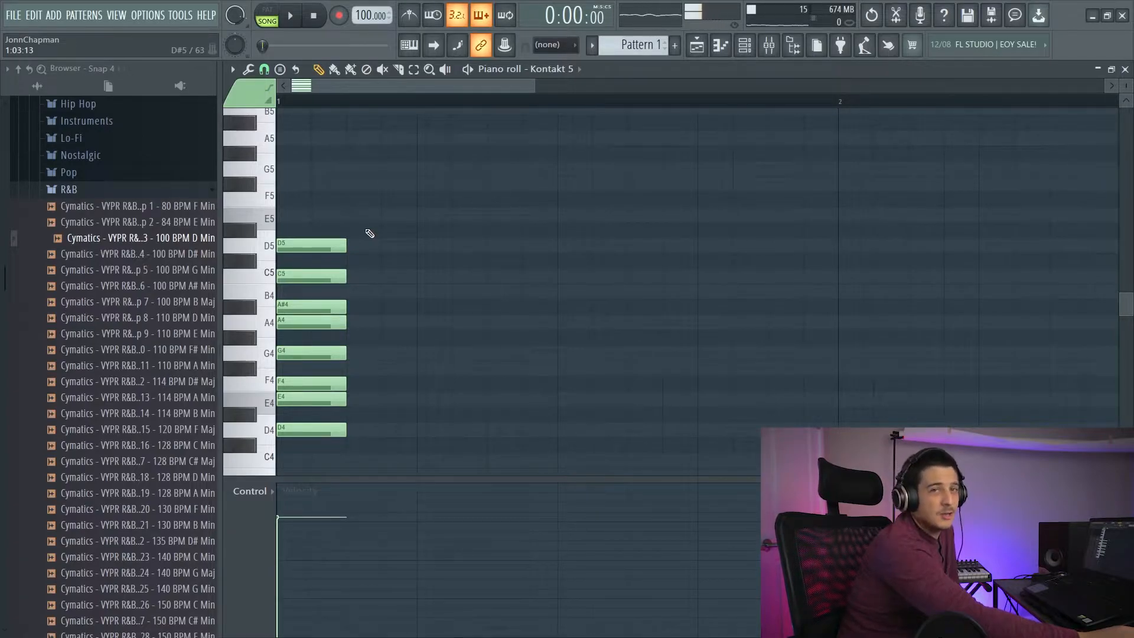
- Audition notes of the D minor scale between D4 and D5
click(267, 430)
click(269, 357)
click(264, 278)
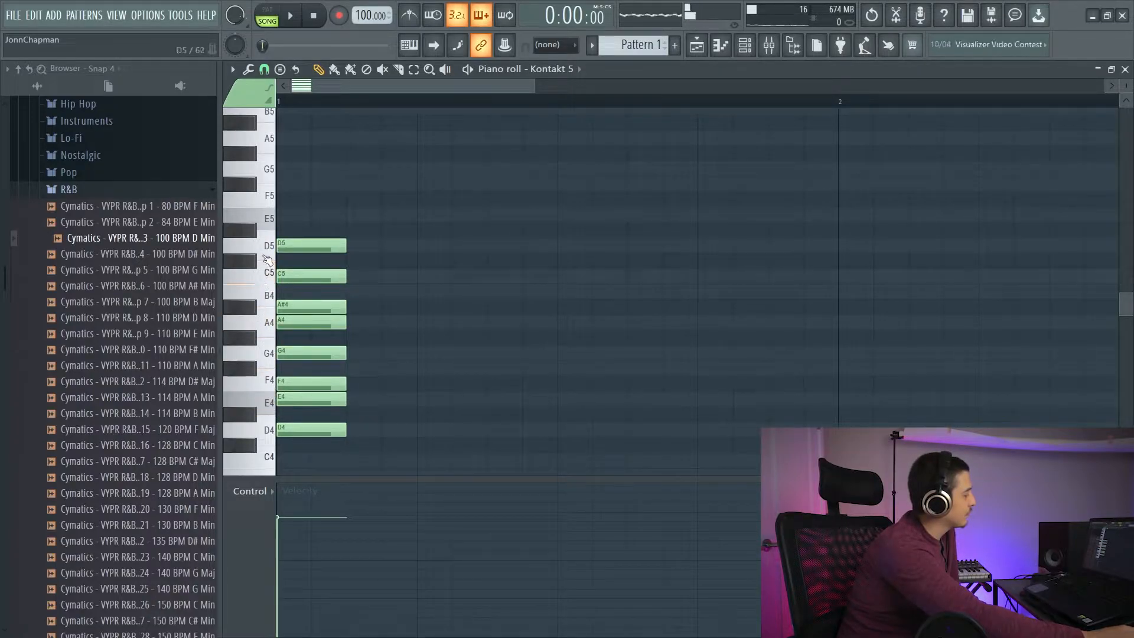
- Add F5 and E5 back to the note stack and audition the F major scale from F4 up to F5
click(285, 199)
click(286, 215)
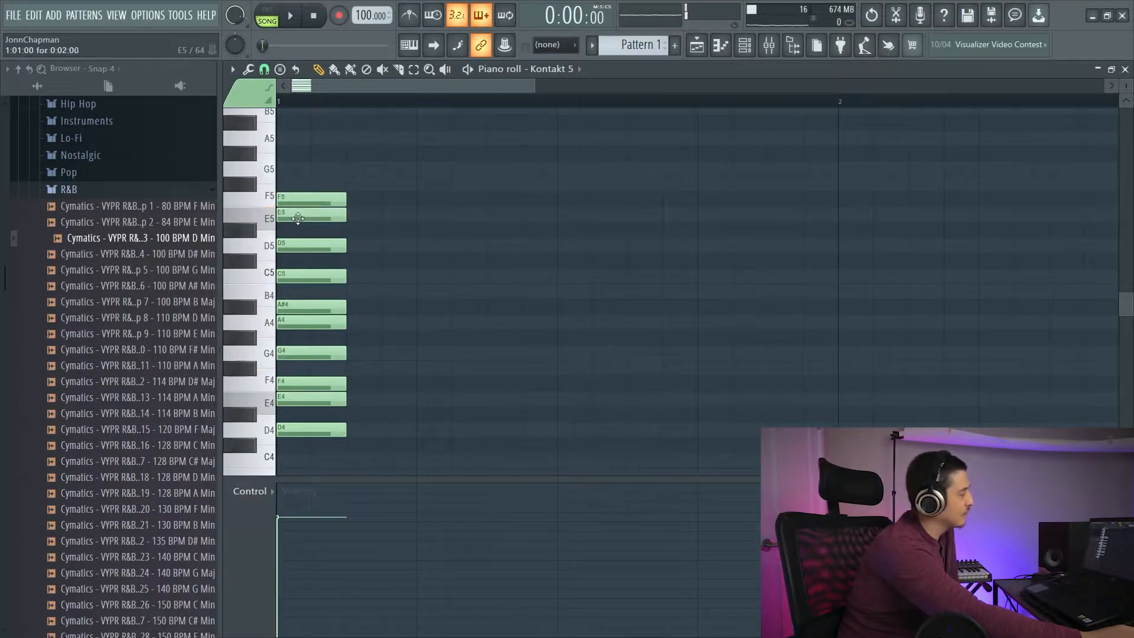
click(269, 387)
click(272, 358)
click(269, 326)
click(251, 307)
click(269, 278)
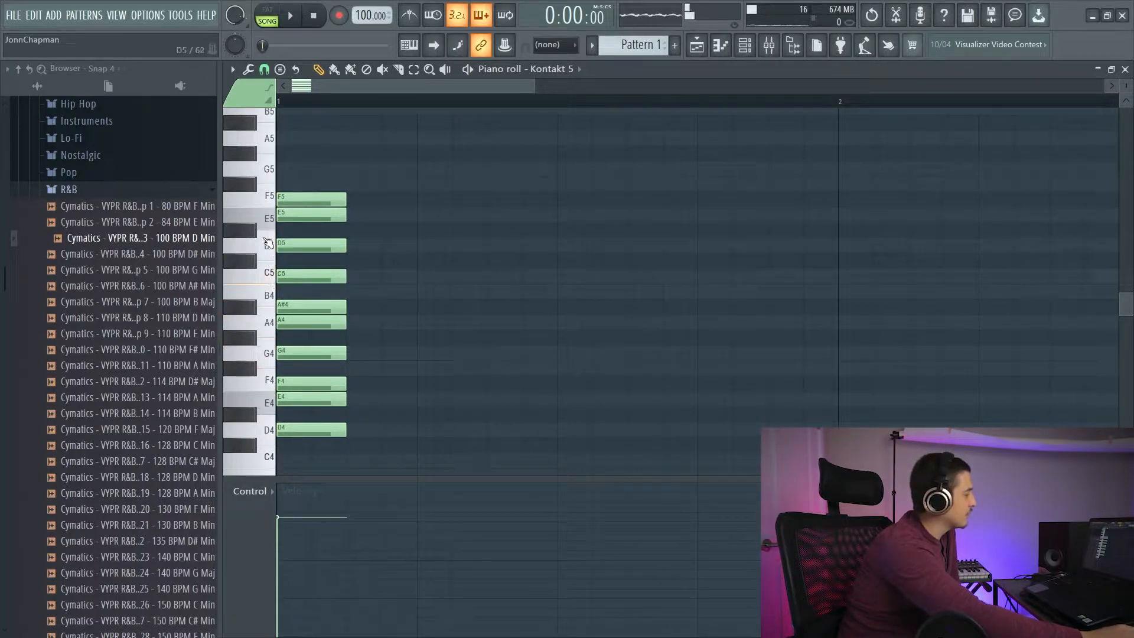
click(269, 200)
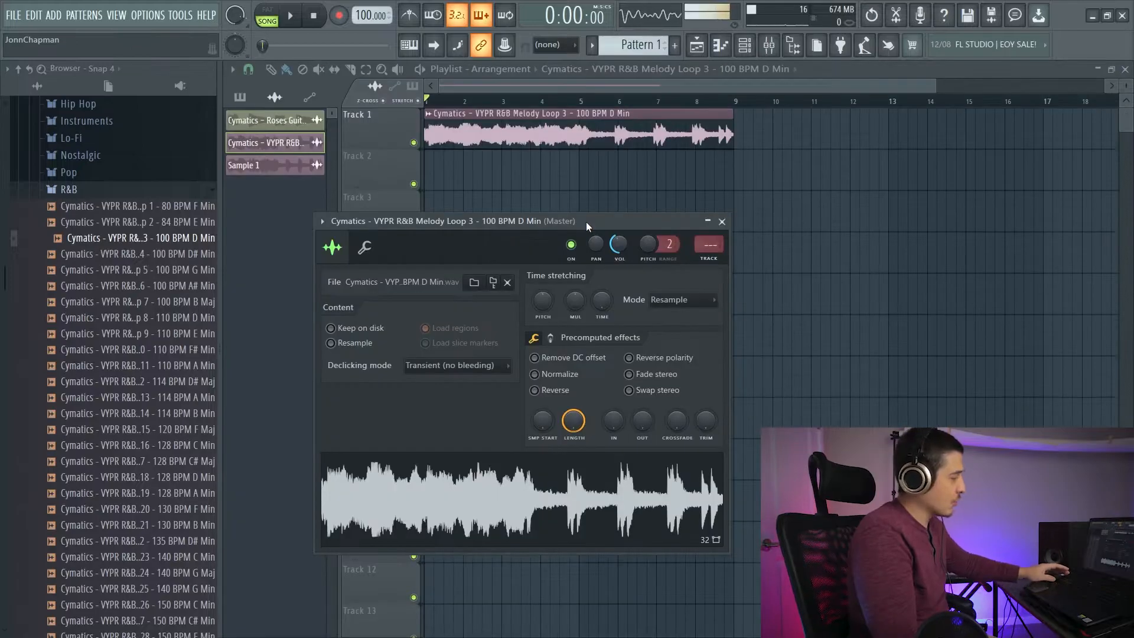
- Rename the melody loop's sampler channel to "Cymatics F Major" and close its settings
key(F2)
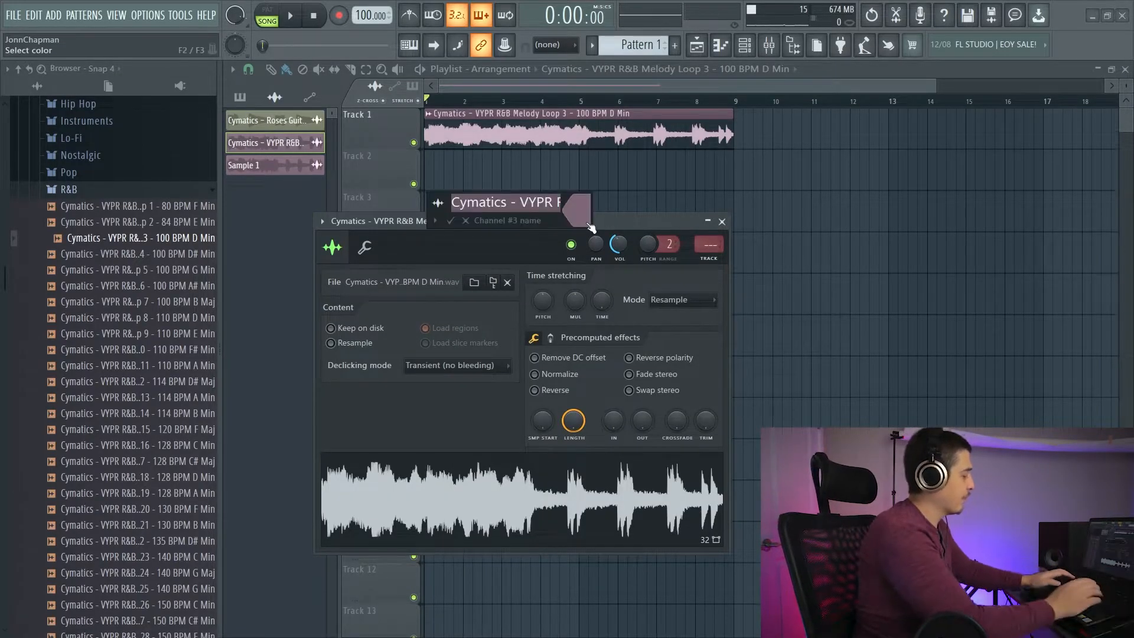
text(Cymatics)
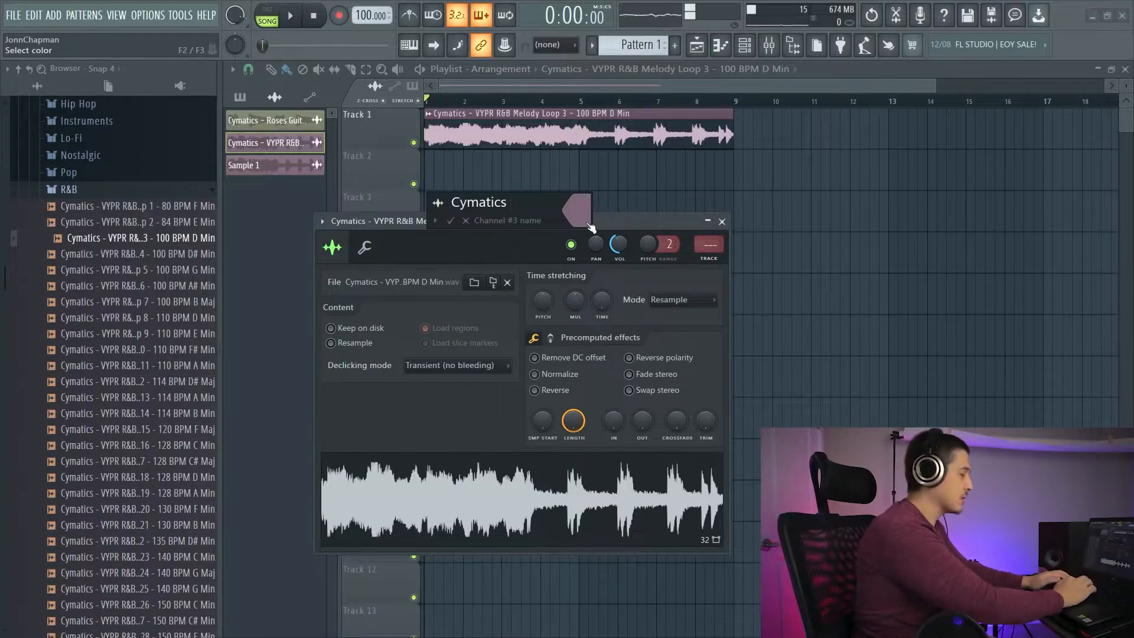
text( F Ma)
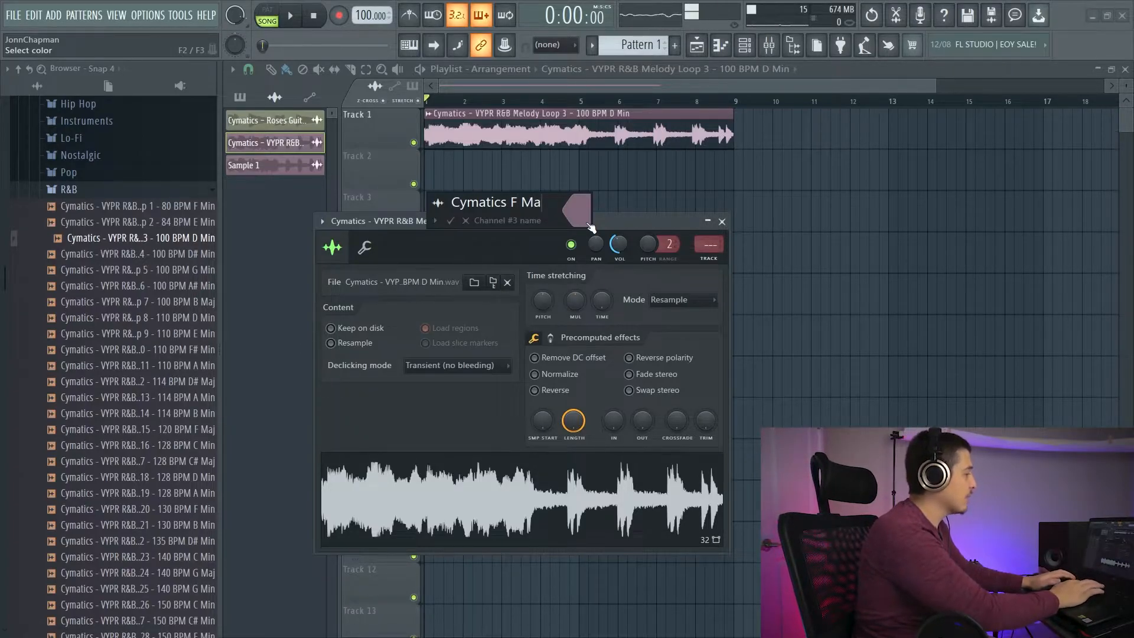
text(jor)
key(Return)
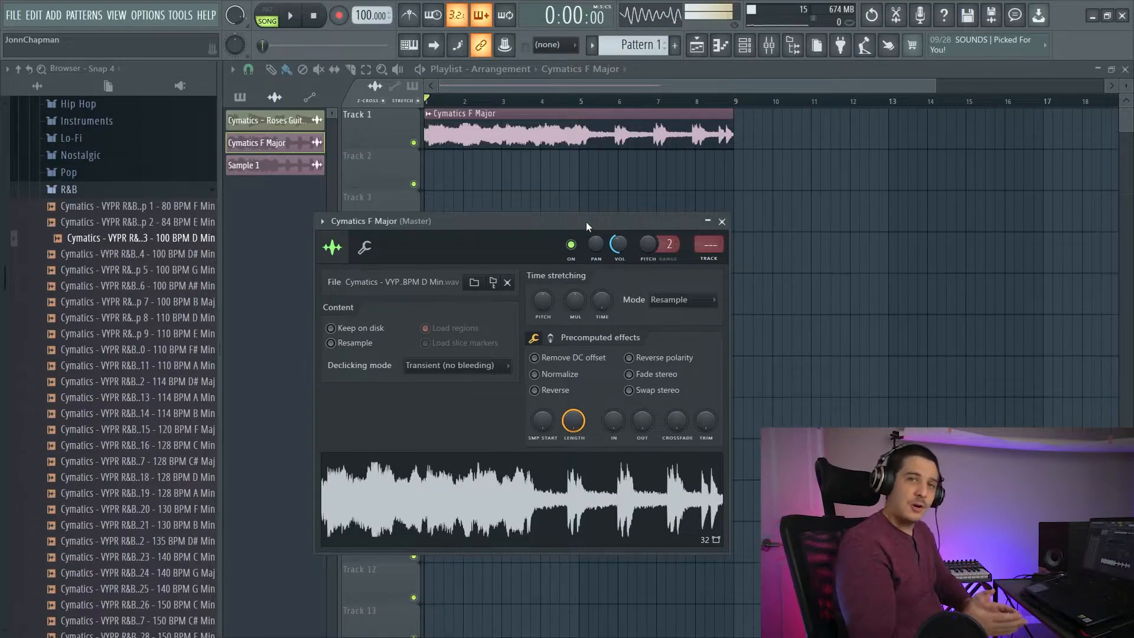
key(Escape)
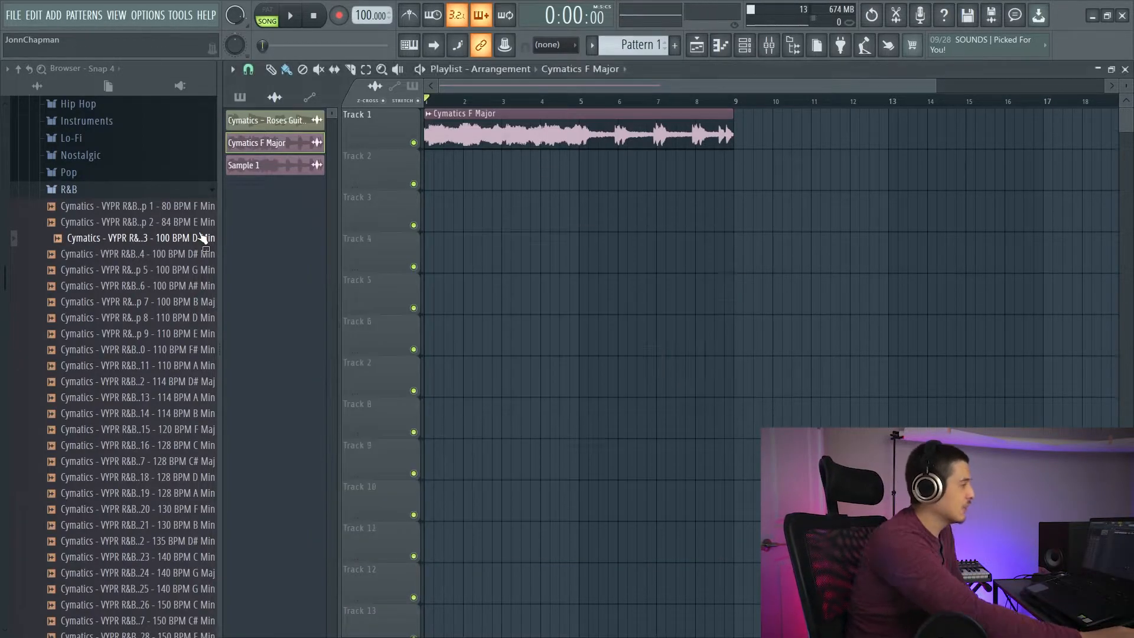
- Find the Cymatics VYPR R&B Melody Loop 15 - 120 BPM F Maj sample in the R&B folder and preview it
scroll(202, 236, down, 6)
scroll(190, 231, up, 4)
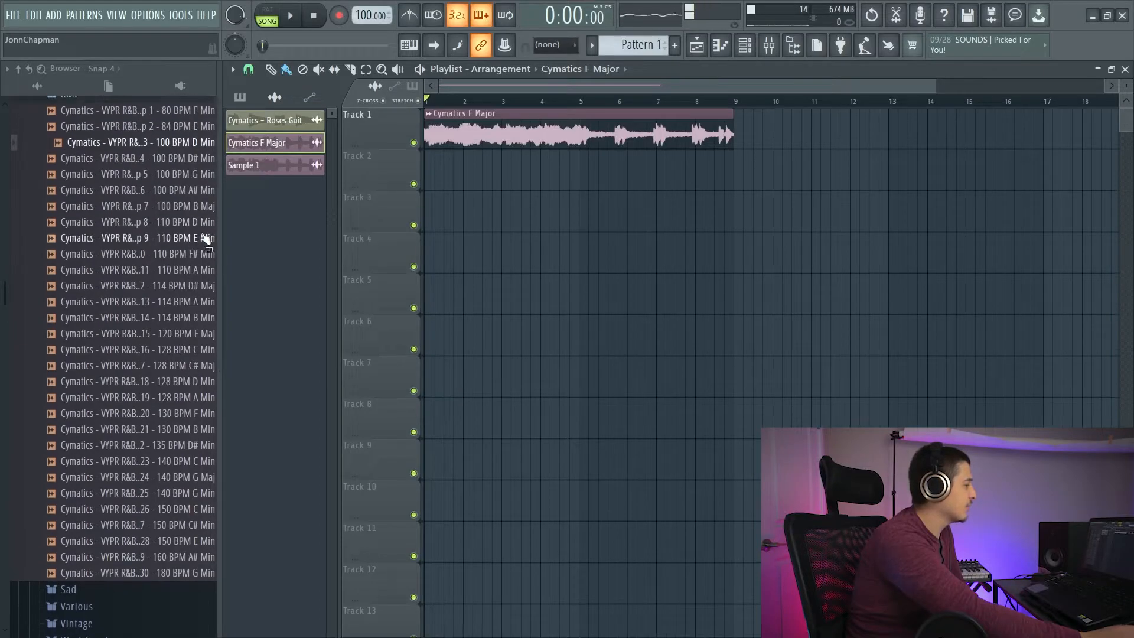
click(207, 334)
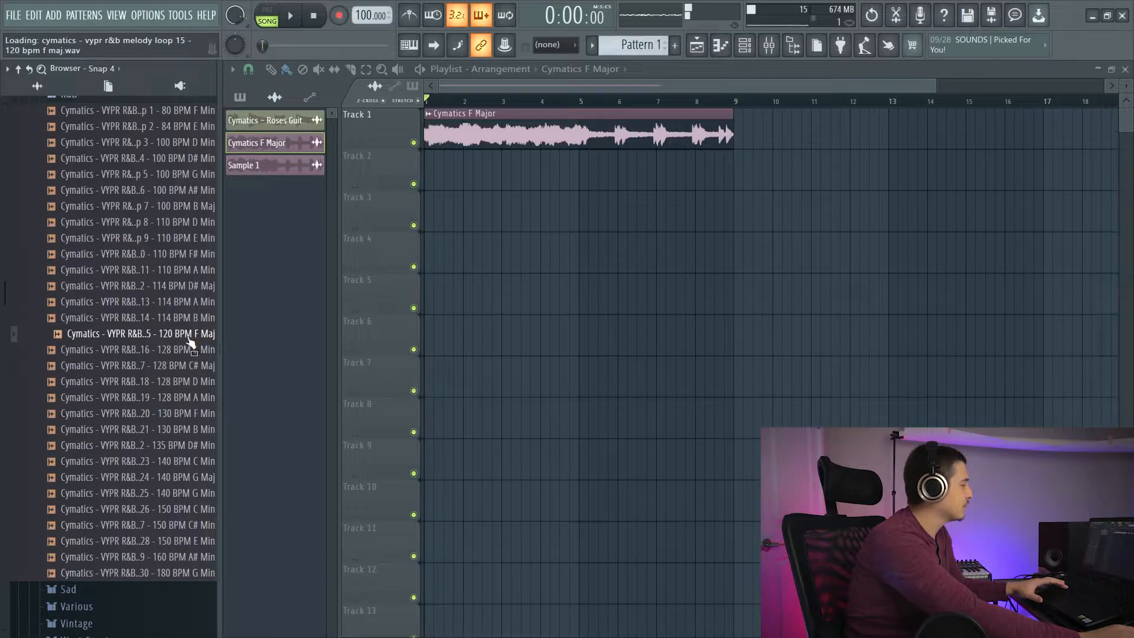
- Place the Melody Loop 15 - 120 BPM F Maj sample at the start of Track 2 and set its time stretching mode to Stretch
drag(185, 341, 435, 172)
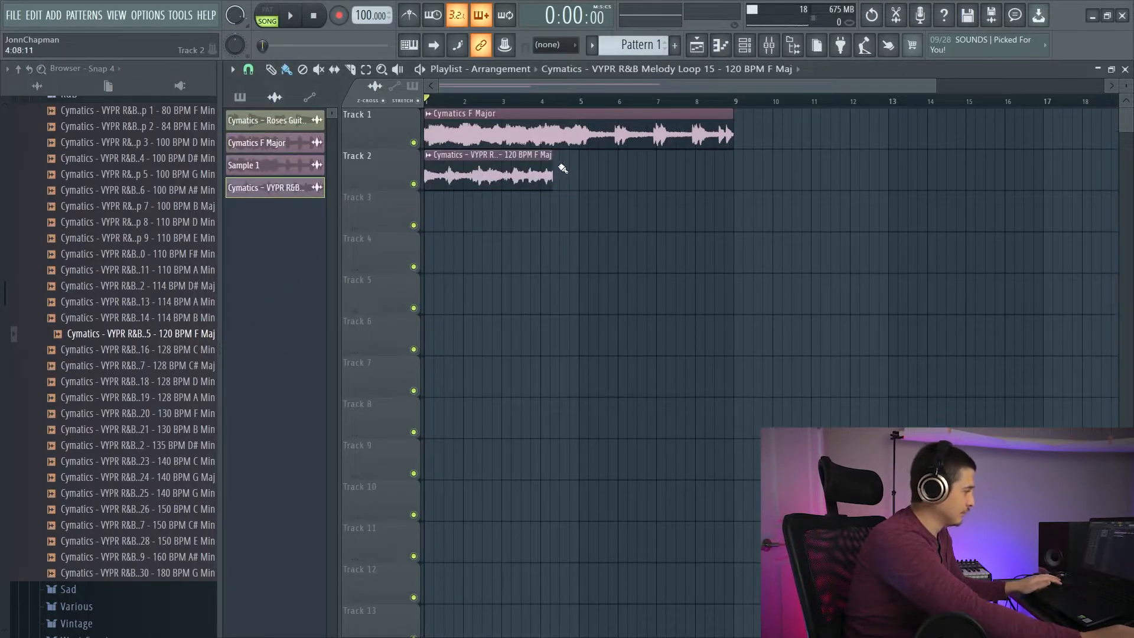
double_click(541, 175)
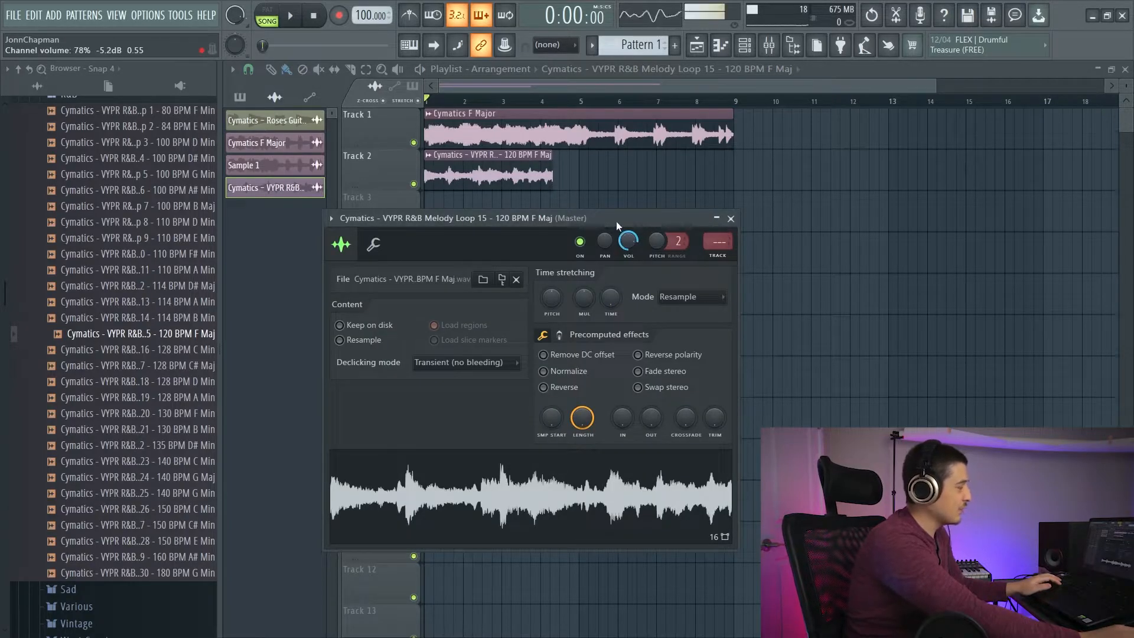
drag(615, 221, 616, 201)
click(715, 278)
click(697, 316)
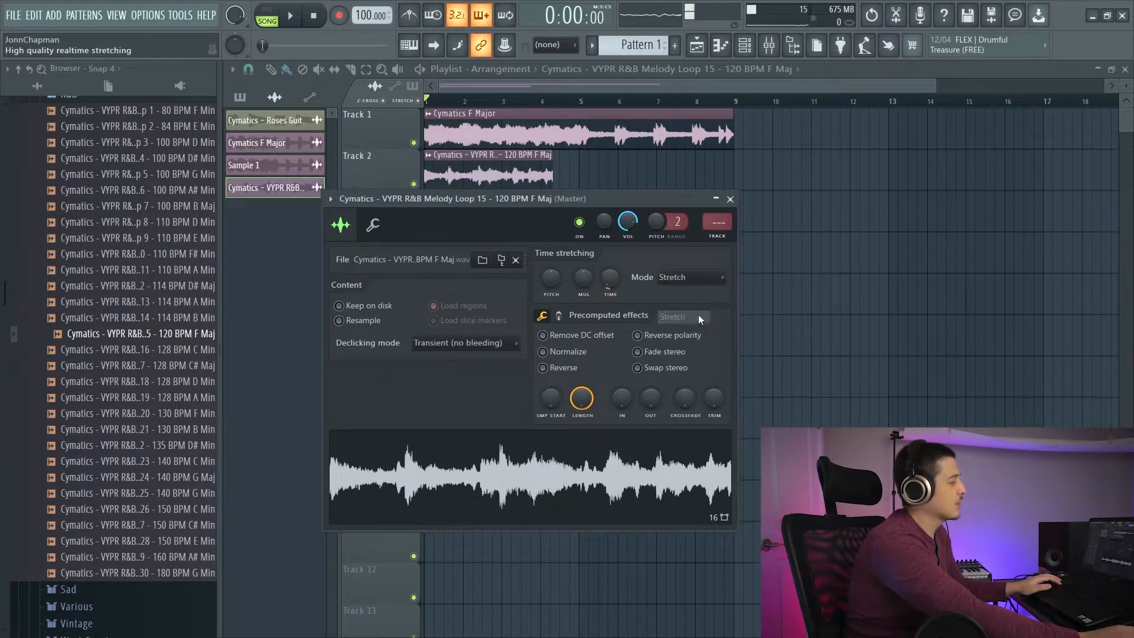
click(730, 199)
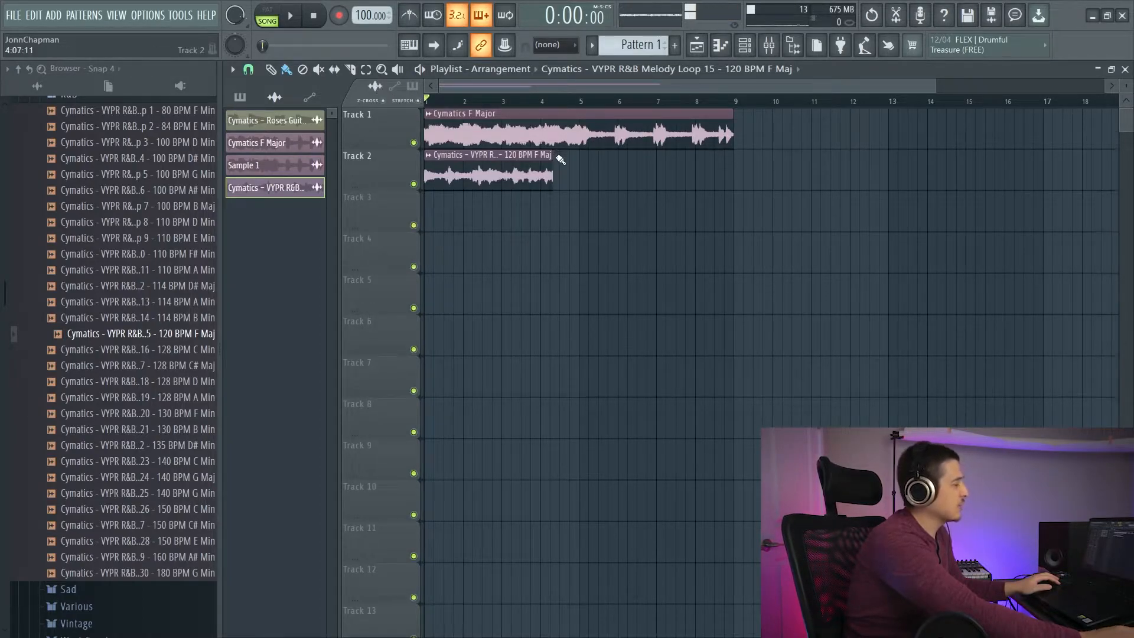
- Stretch the F Maj loop on Track 2 to end at bar 5 and duplicate it from bar 5 to bar 9, playing both loops
drag(553, 178, 578, 182)
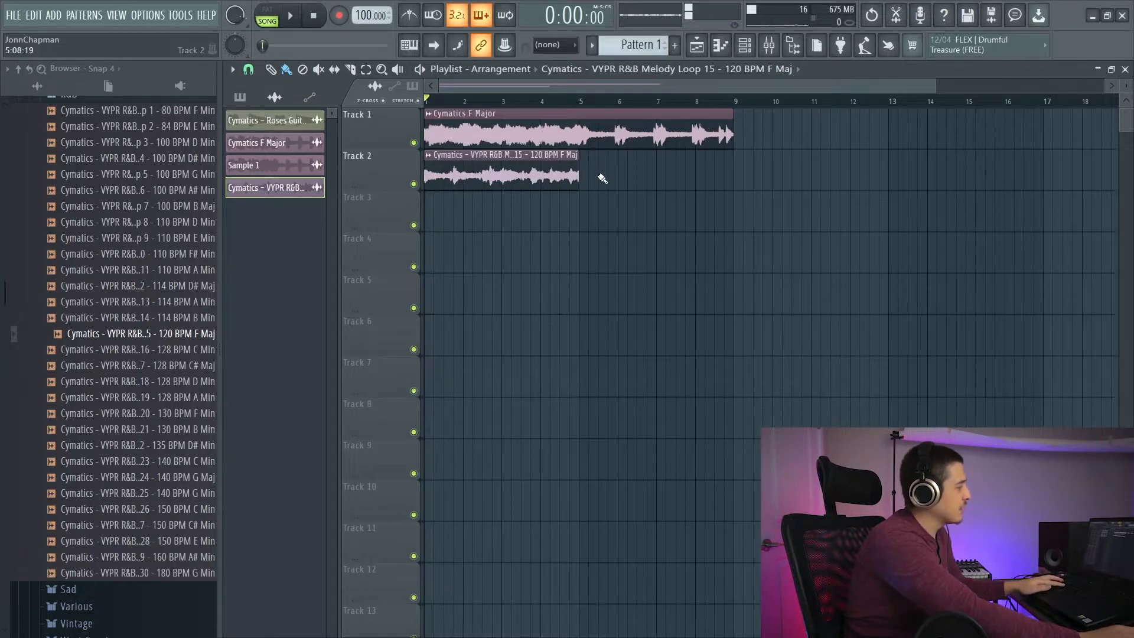
key(space)
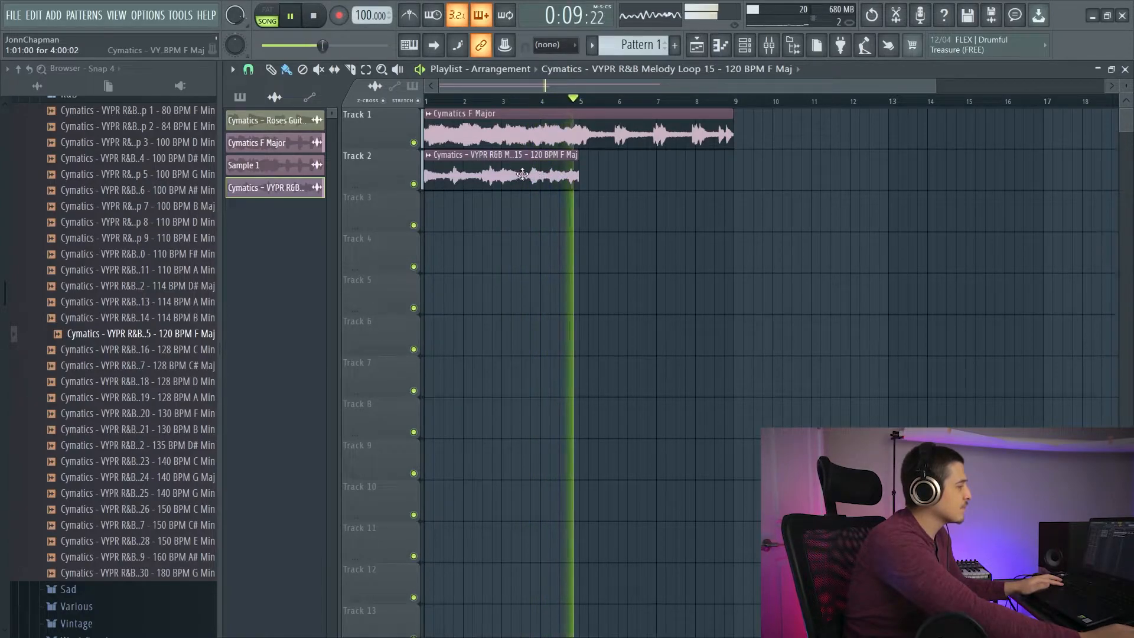
drag(524, 176, 677, 174)
key(space)
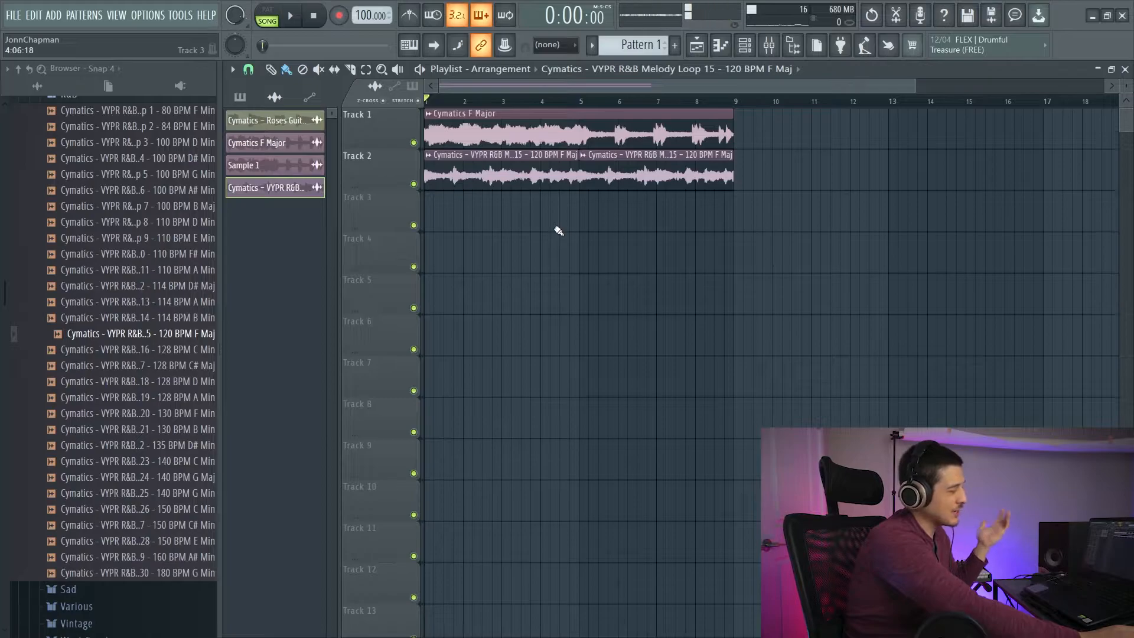
- Slice the first F Maj clip on Track 2 and delete all clips from the playlist
key(c)
click(485, 183)
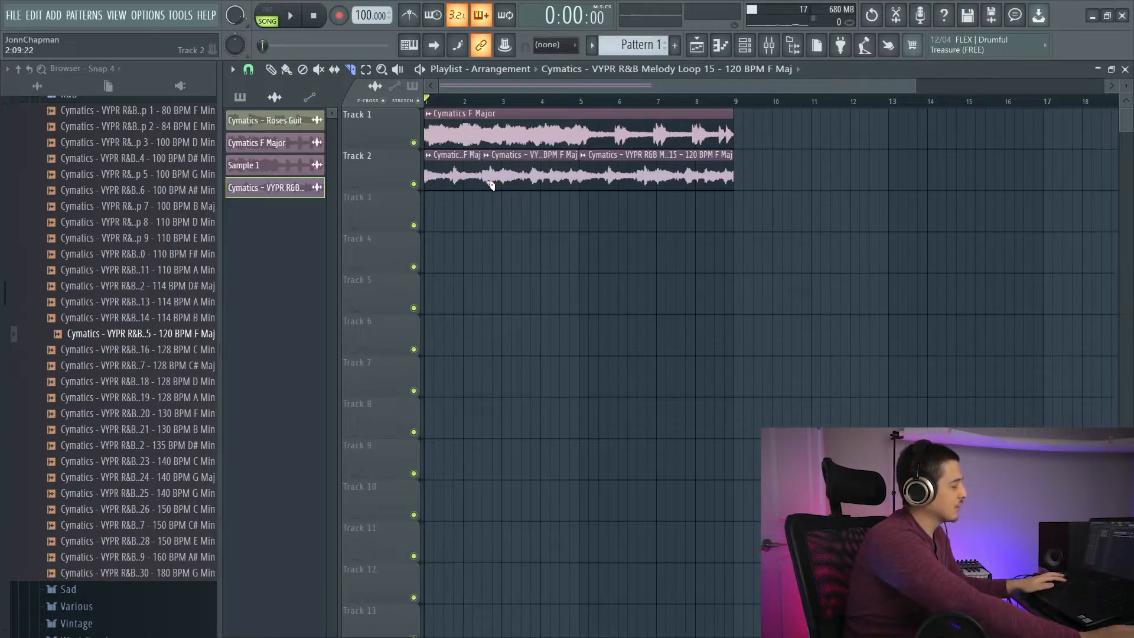
key(ctrl+a)
key(Delete)
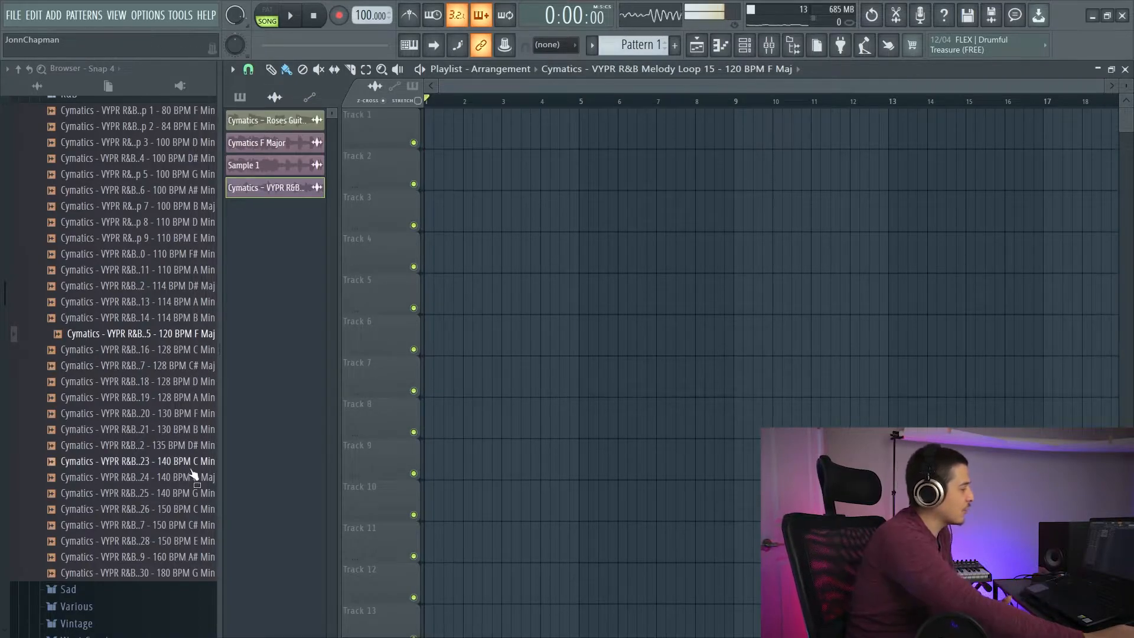
- Place the Melody Loop 24 - 140 BPM G Maj sample at the start of Track 1 and set the project tempo to 140 BPM
drag(199, 482, 428, 131)
drag(365, 16, 365, 3)
- Preview the Melody Loop 7 - 100 BPM B Maj sample in the R&B folder and place it at the start of Track 2
scroll(212, 265, up, 4)
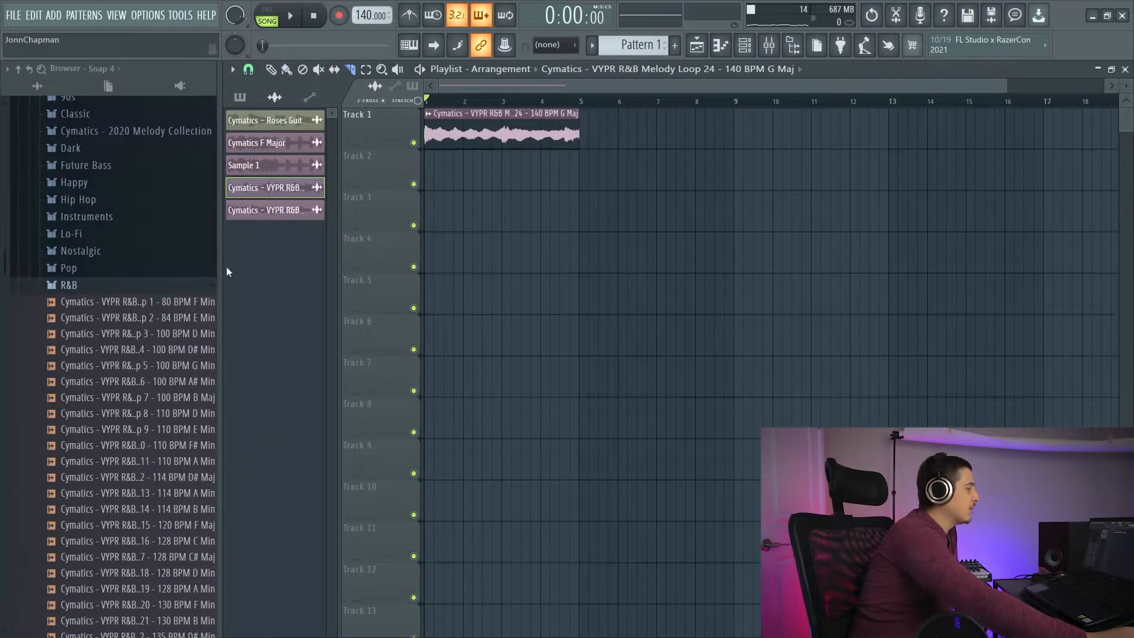
click(207, 402)
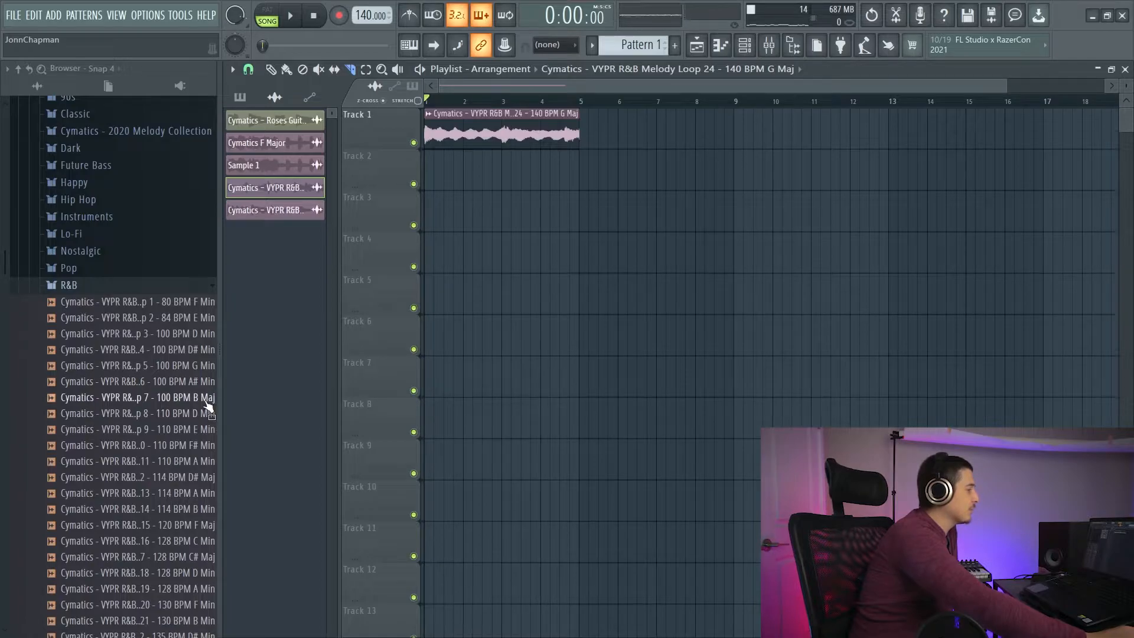
click(206, 403)
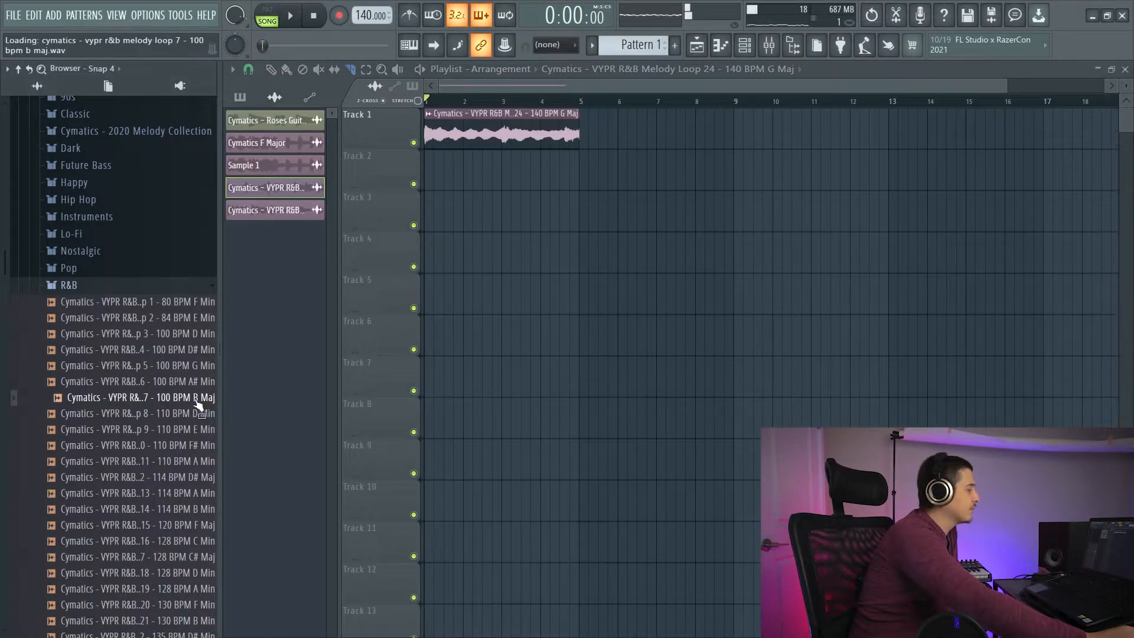
drag(186, 405, 428, 180)
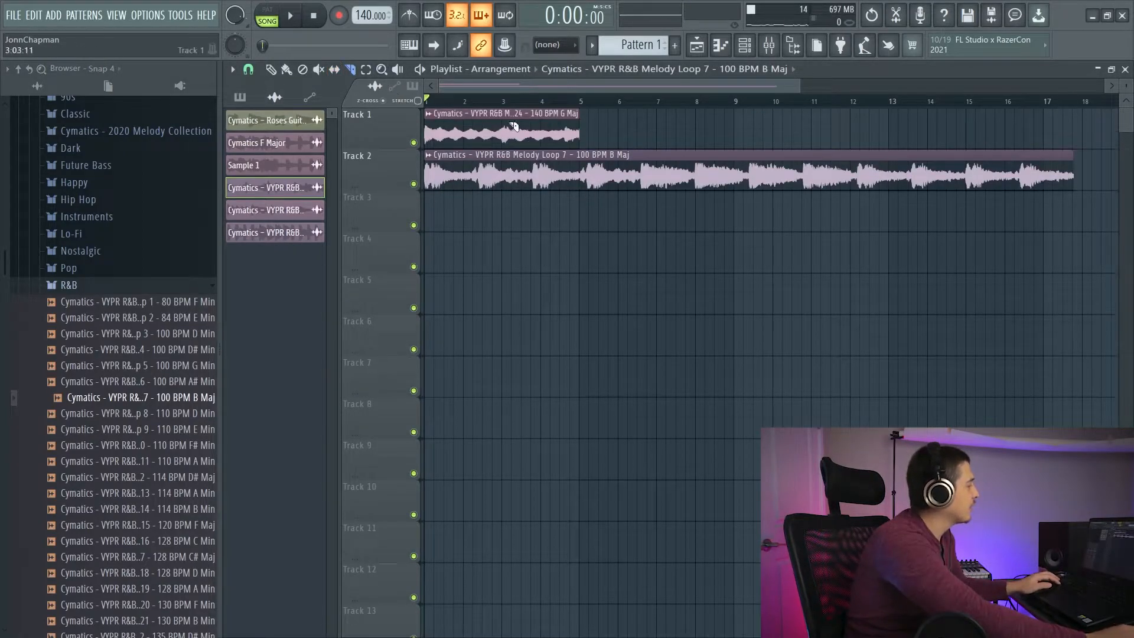
- Duplicate the G Maj loop from bar 5 to bar 9 and stretch the B Maj loop to end at bar 17
key(b)
drag(490, 133, 637, 137)
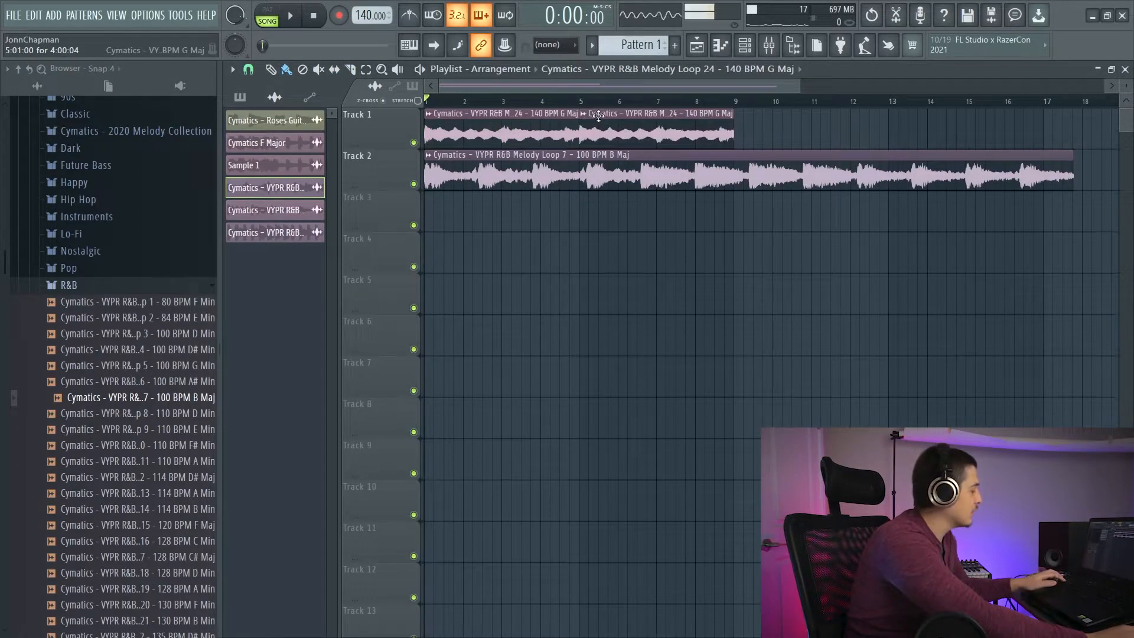
click(418, 101)
drag(1073, 180, 1039, 183)
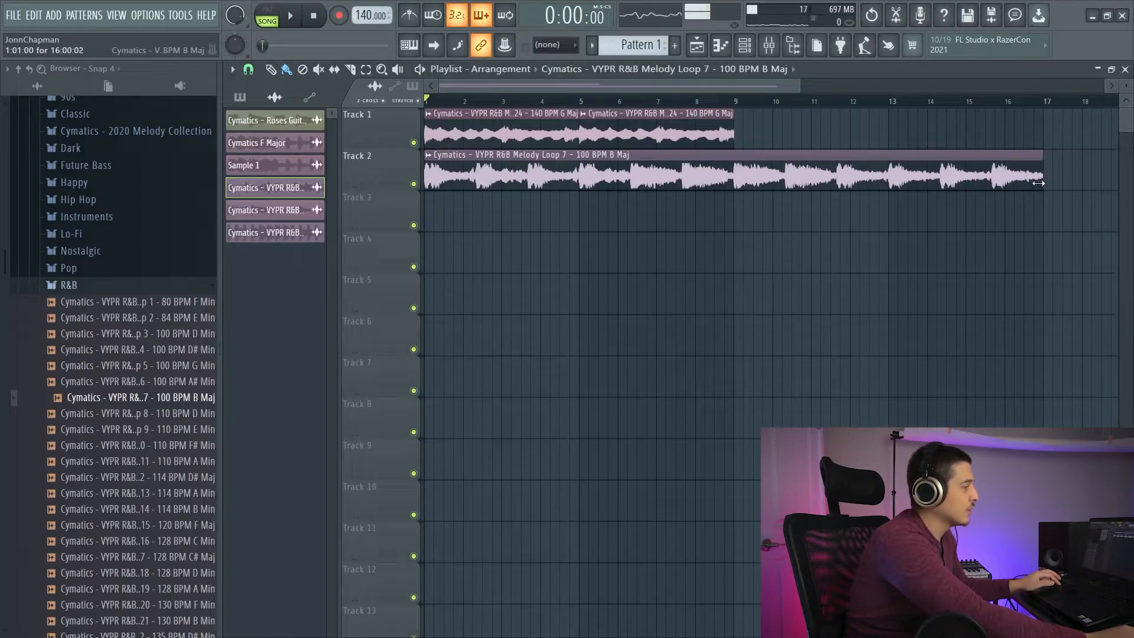
- Slice the B Maj loop at bar 9 and delete the part after the cut
key(c)
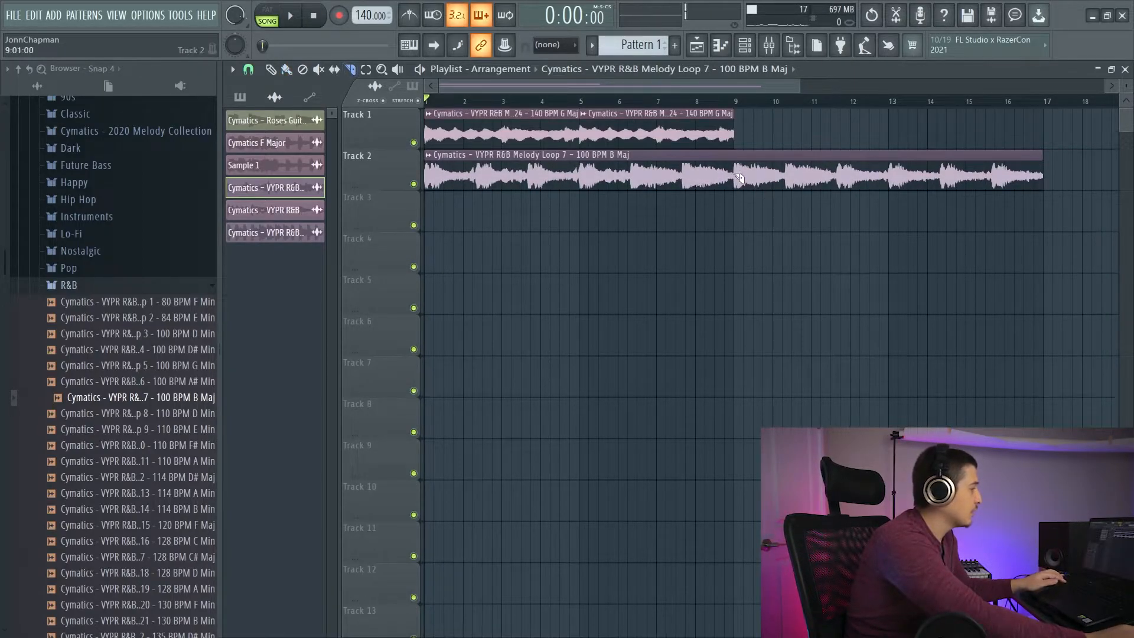
drag(736, 151, 740, 177)
key(ctrl+z)
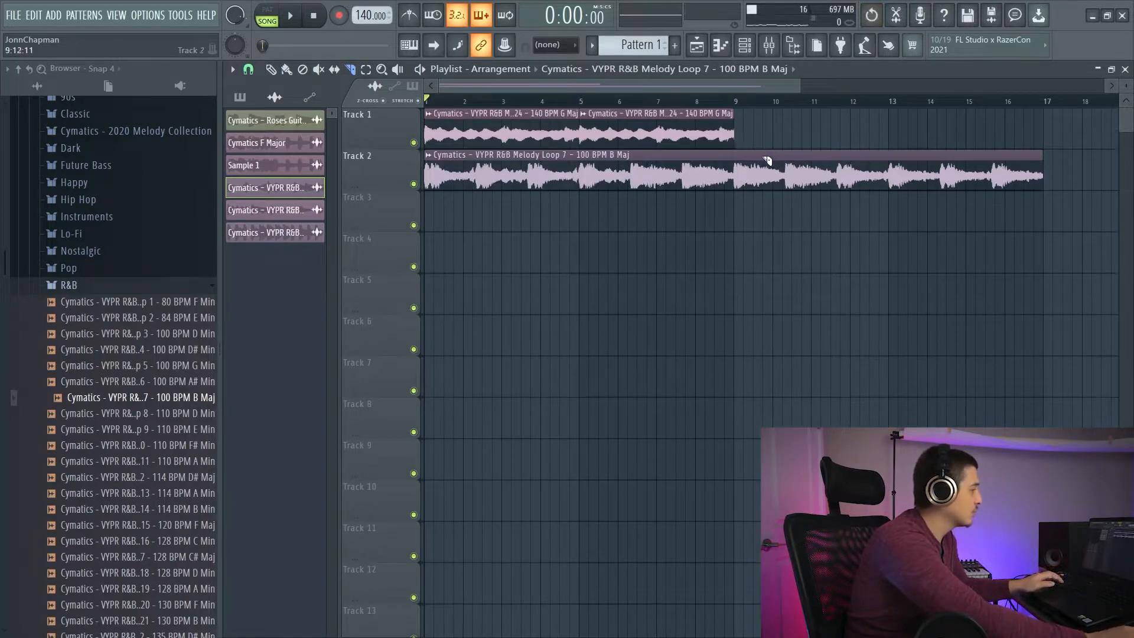
click(734, 177)
key(b)
right_click(797, 180)
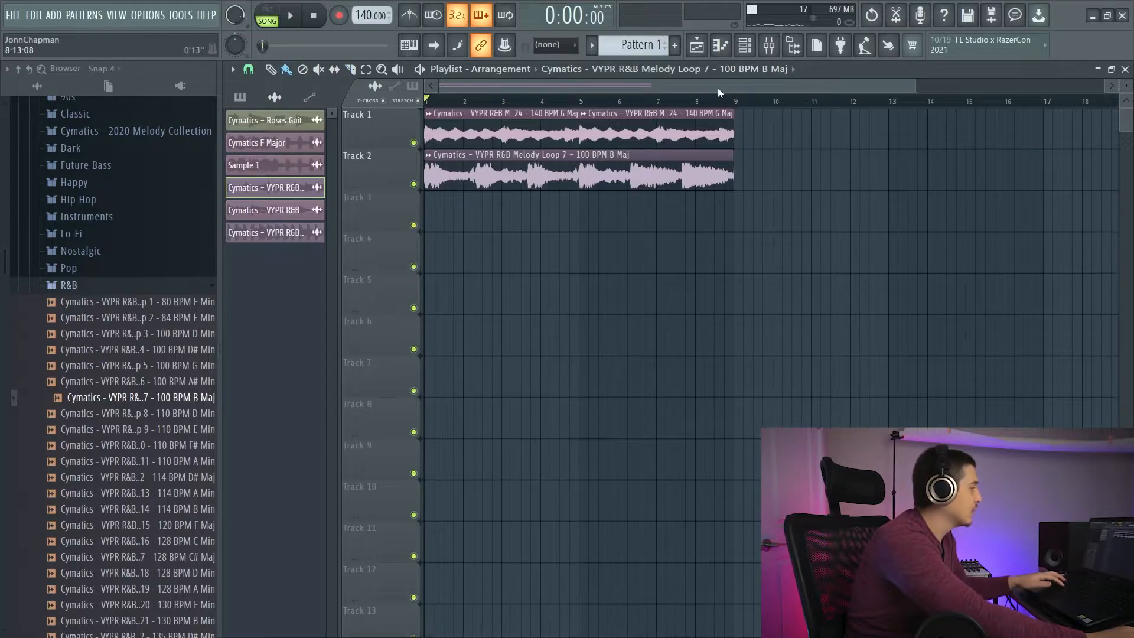
- Open the B Maj loop's sampler settings and play both loops together to hear how their keys clash
double_click(689, 153)
key(space)
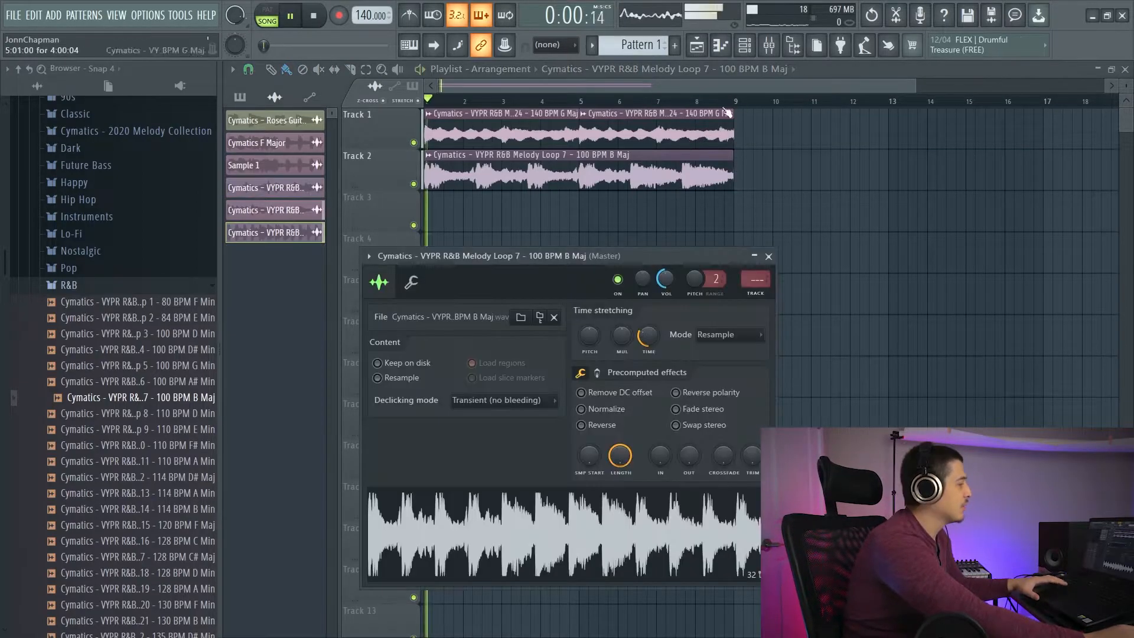
key(space)
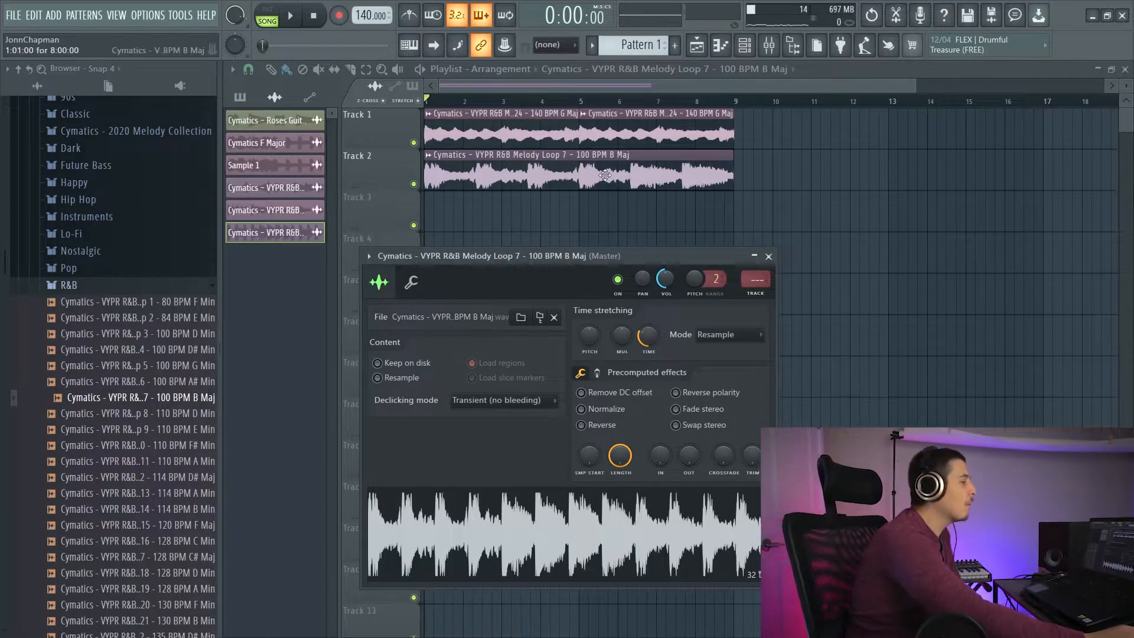
- Show all channels in the channel rack and clear the note stack from the Kontakt 5 piano roll
key(F6)
click(357, 232)
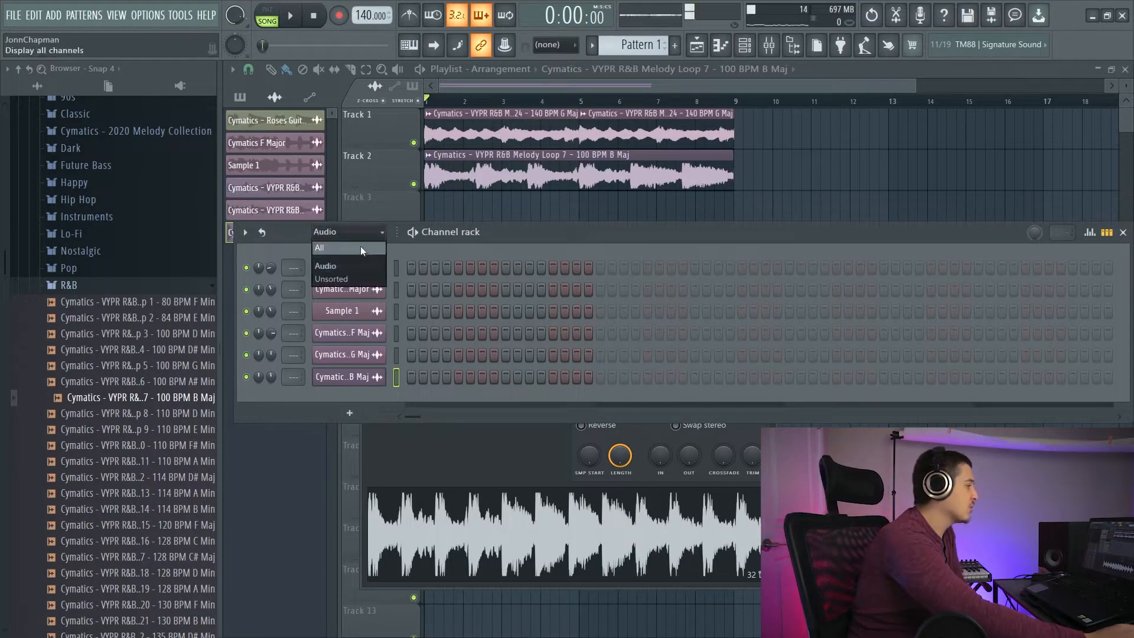
click(357, 249)
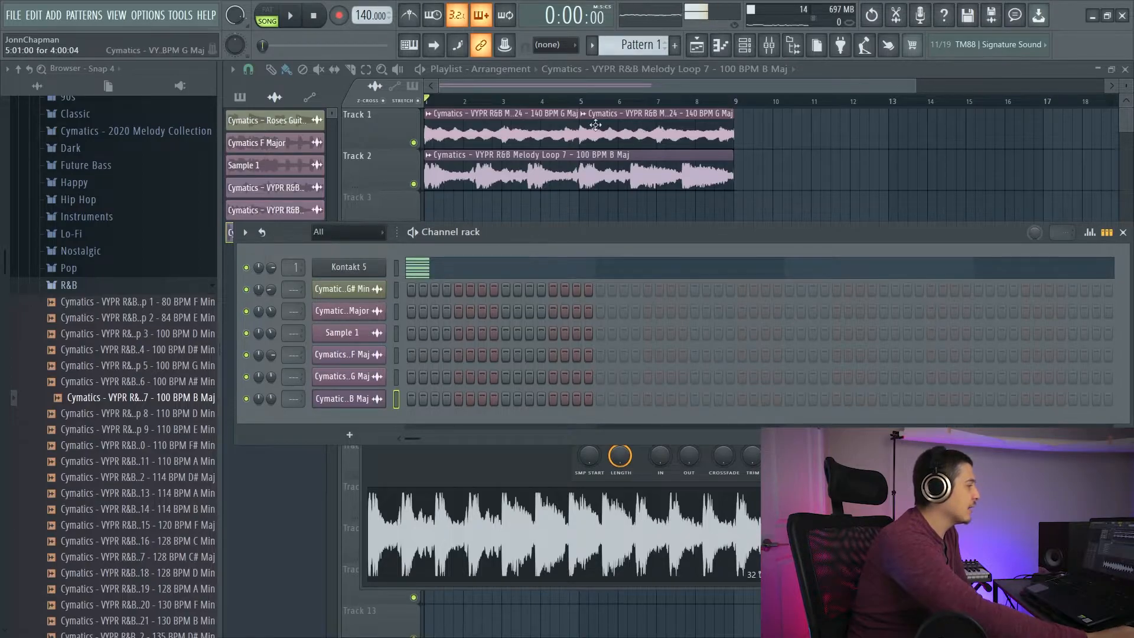
click(379, 269)
click(881, 243)
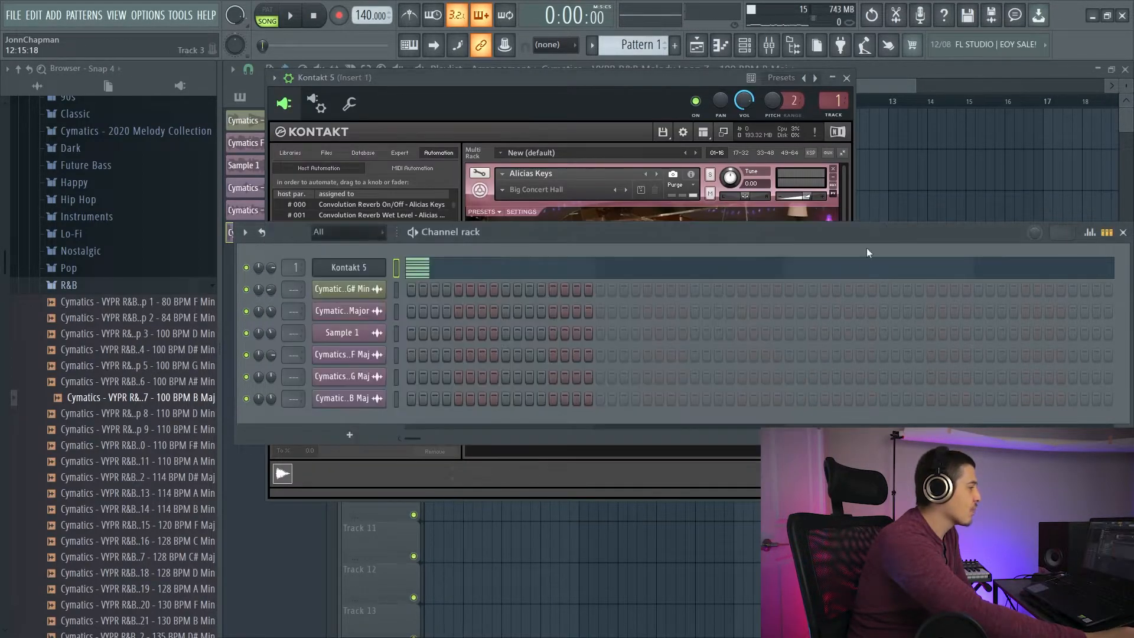
click(474, 268)
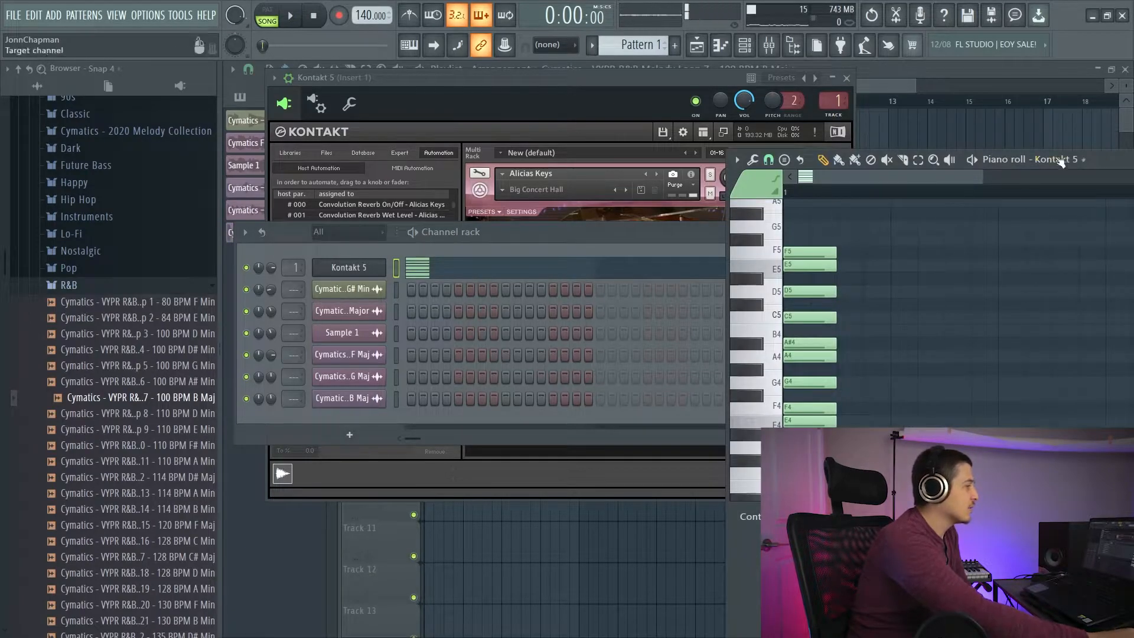
drag(413, 188, 446, 389)
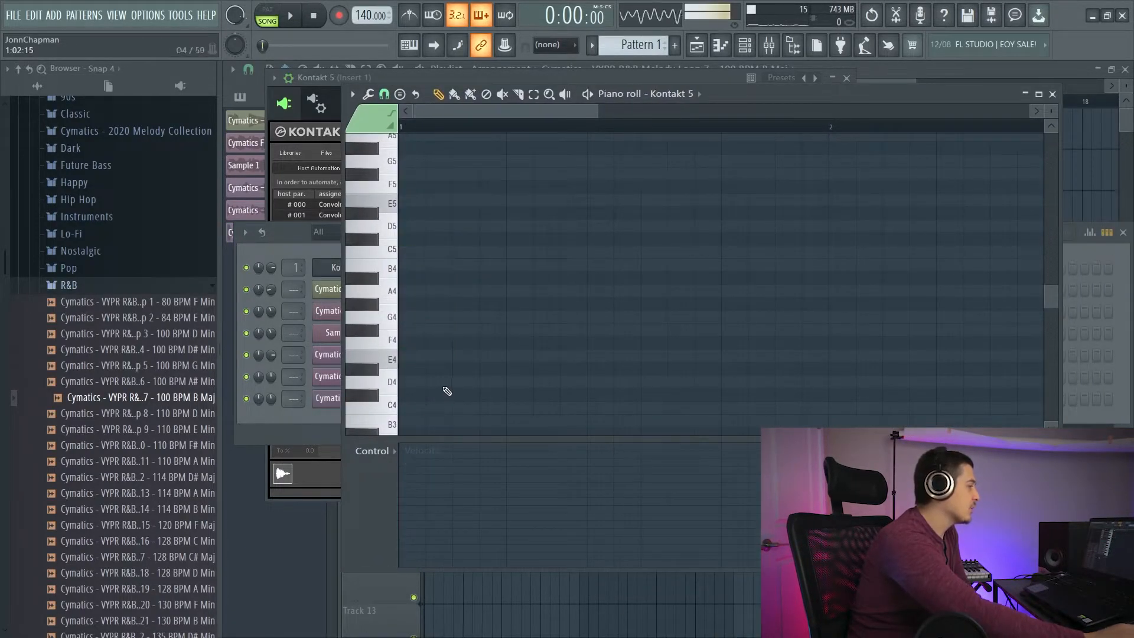
- Audition piano roll keys upward from B3 to compare the distance between B and G
click(393, 426)
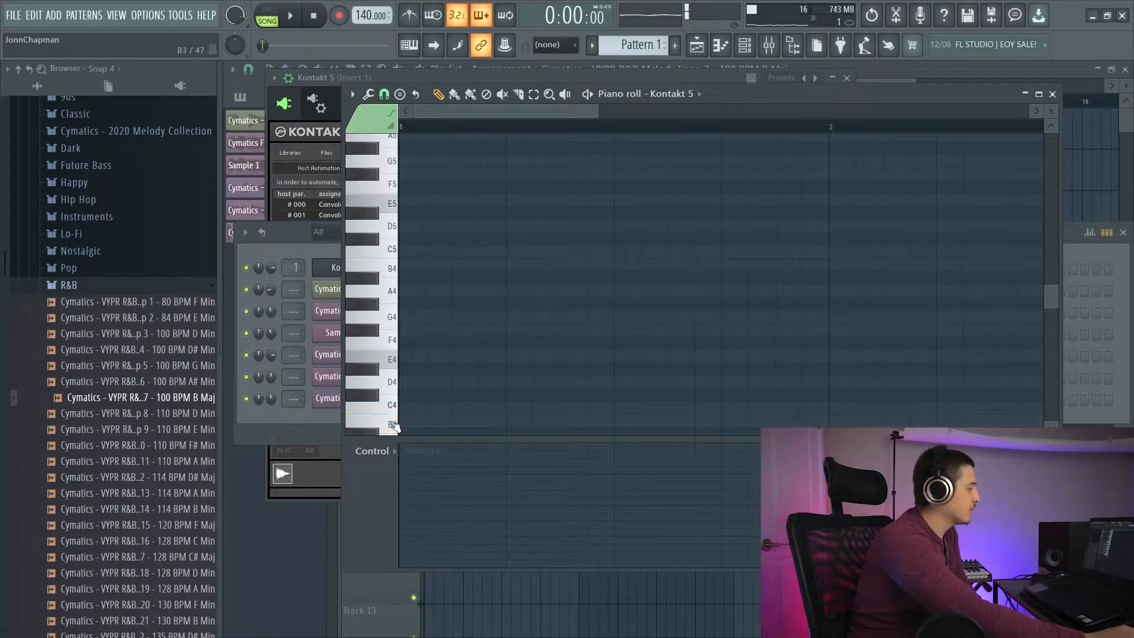
click(393, 318)
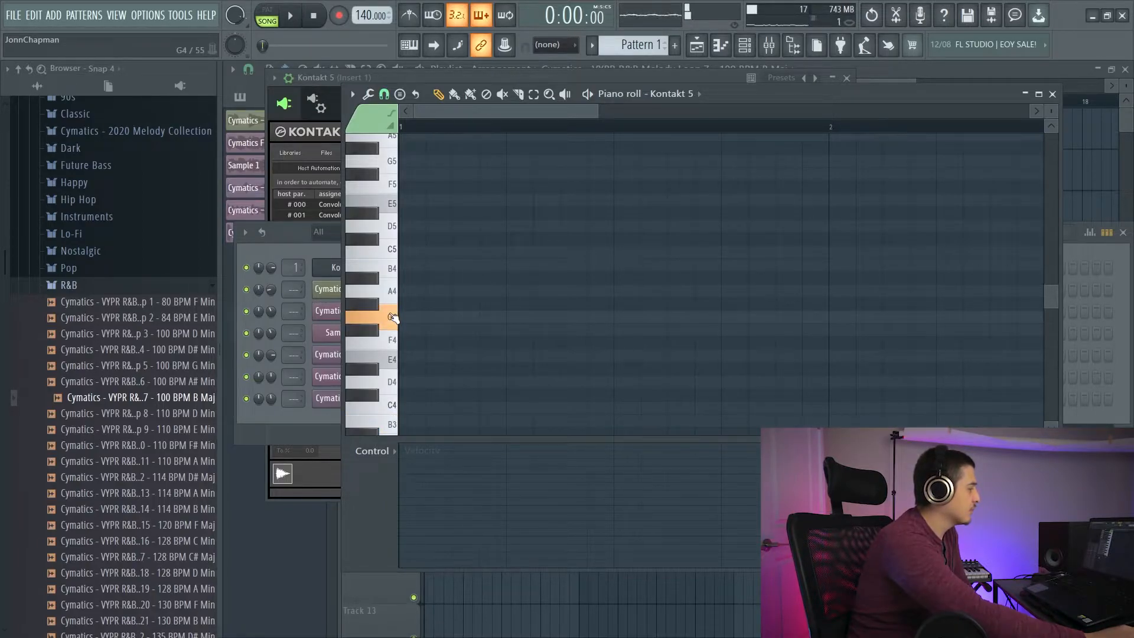
scroll(429, 317, down, 2)
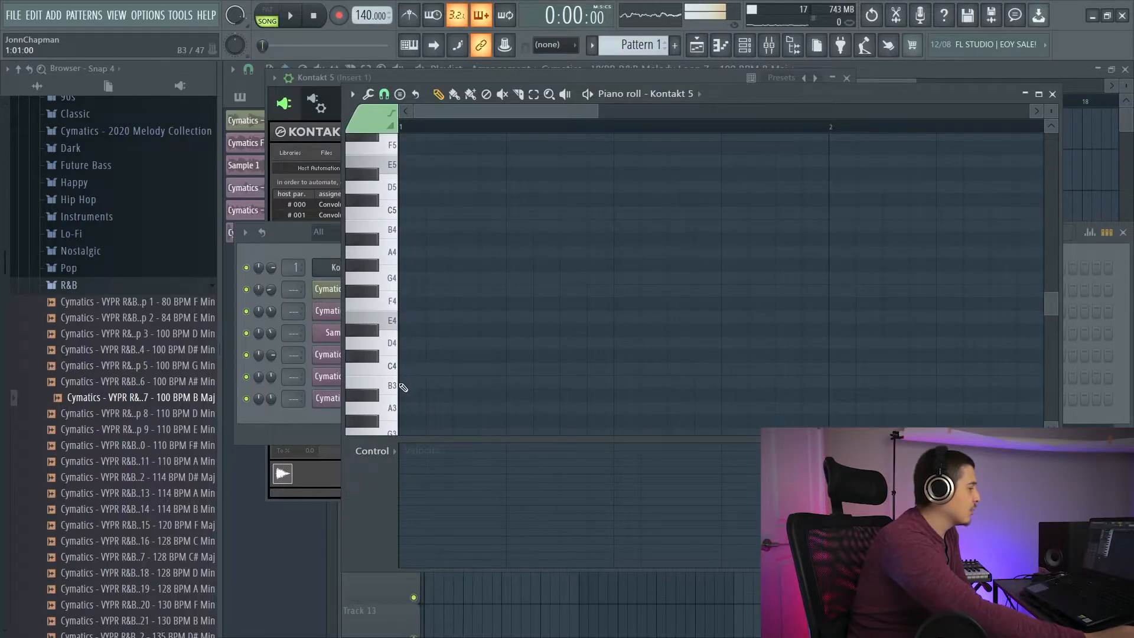
click(387, 385)
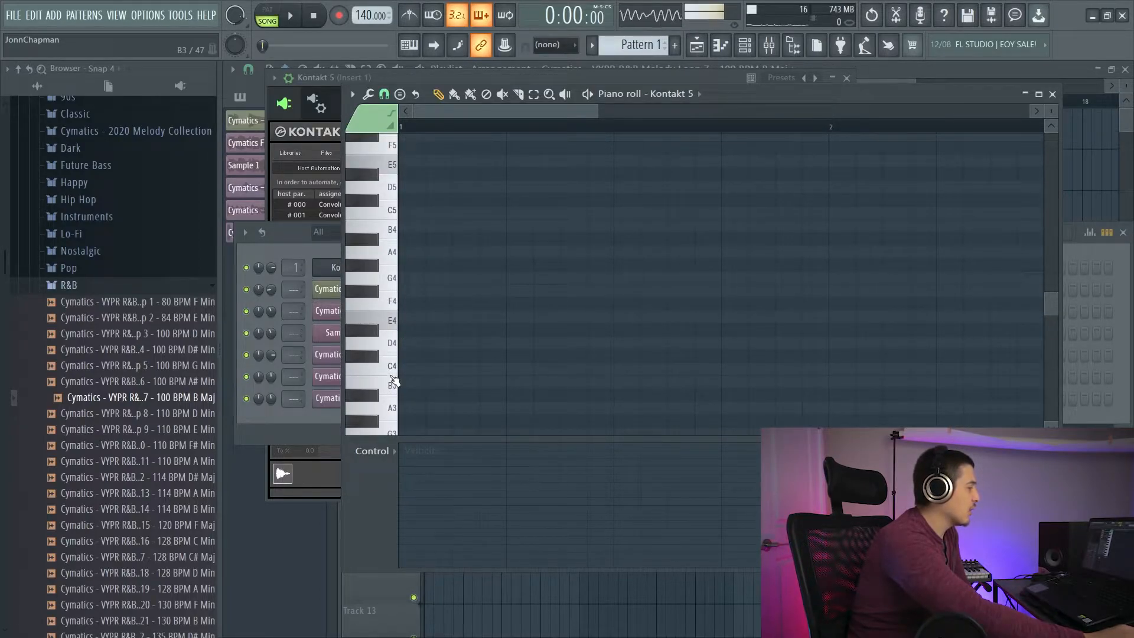
click(383, 344)
click(382, 330)
click(385, 278)
click(395, 254)
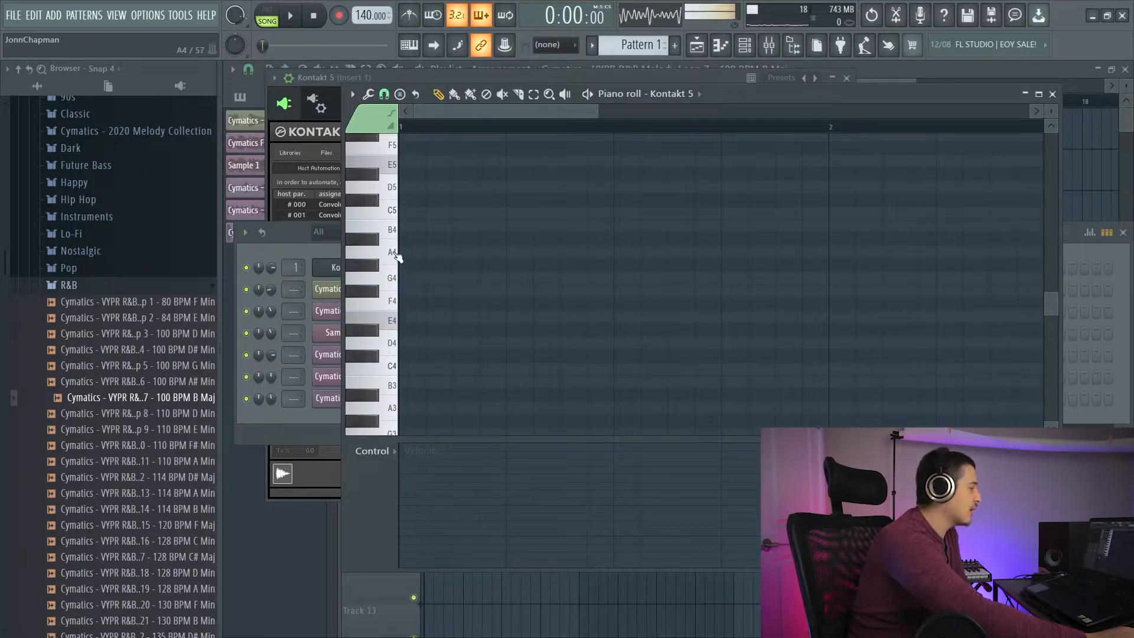
click(393, 231)
click(383, 239)
click(376, 272)
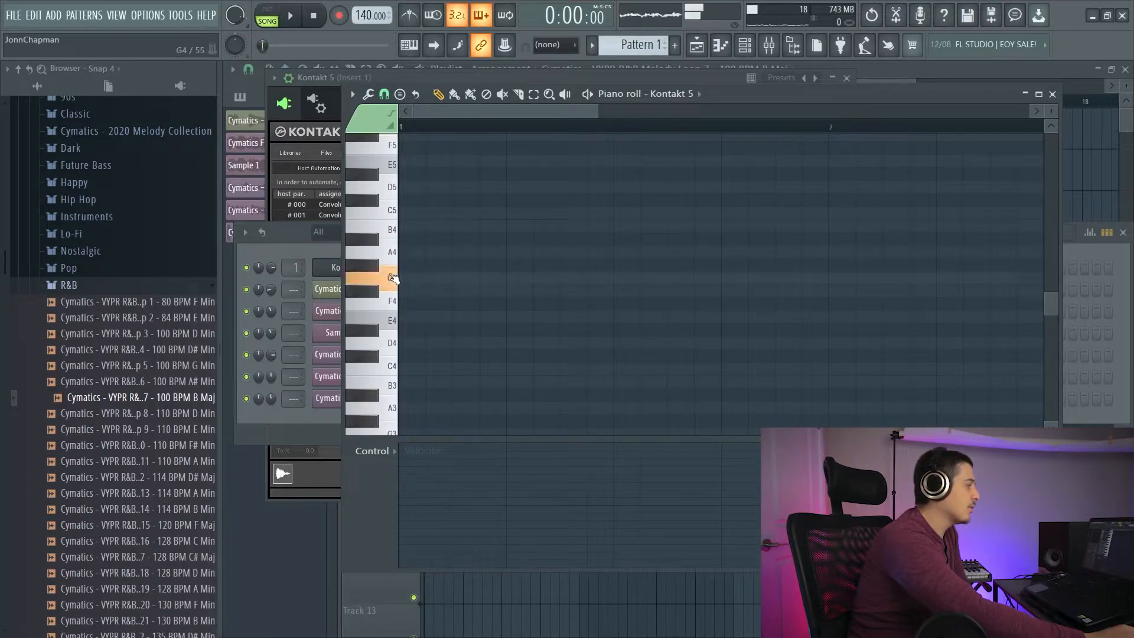
- Clear the piano roll and Kontakt windows away from the playlist and open the B Maj loop's sampler settings
click(298, 235)
drag(782, 91, 802, 229)
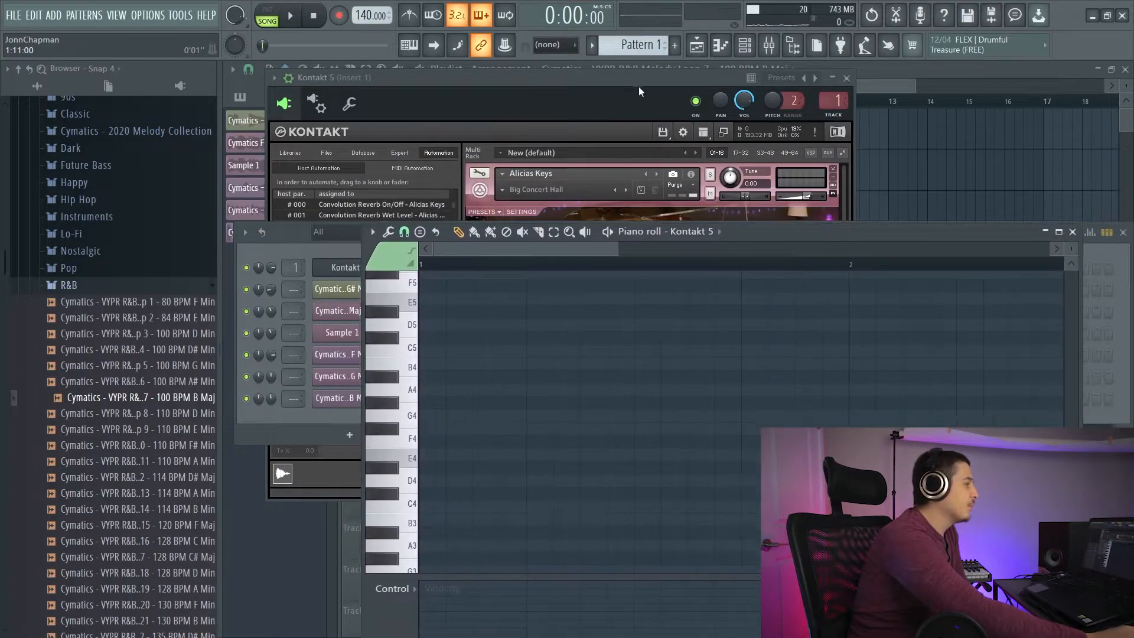
click(637, 84)
drag(638, 87, 736, 228)
double_click(555, 186)
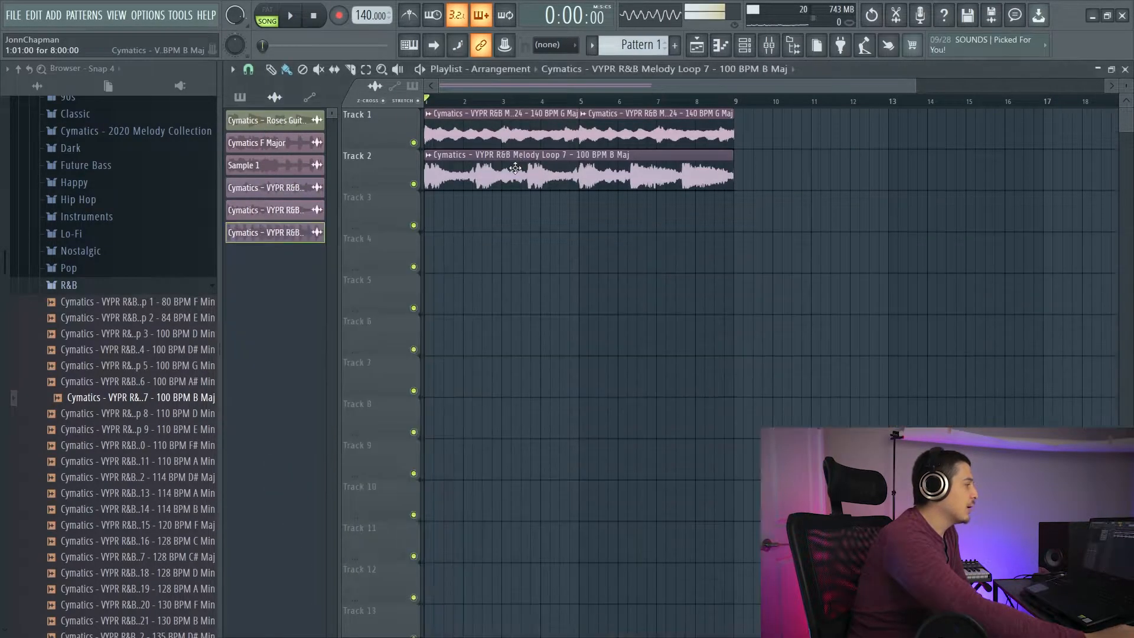
- Set the B Maj loop's pitch range to 4 and its time stretching mode to Stretch
drag(716, 280, 716, 272)
click(714, 333)
click(714, 375)
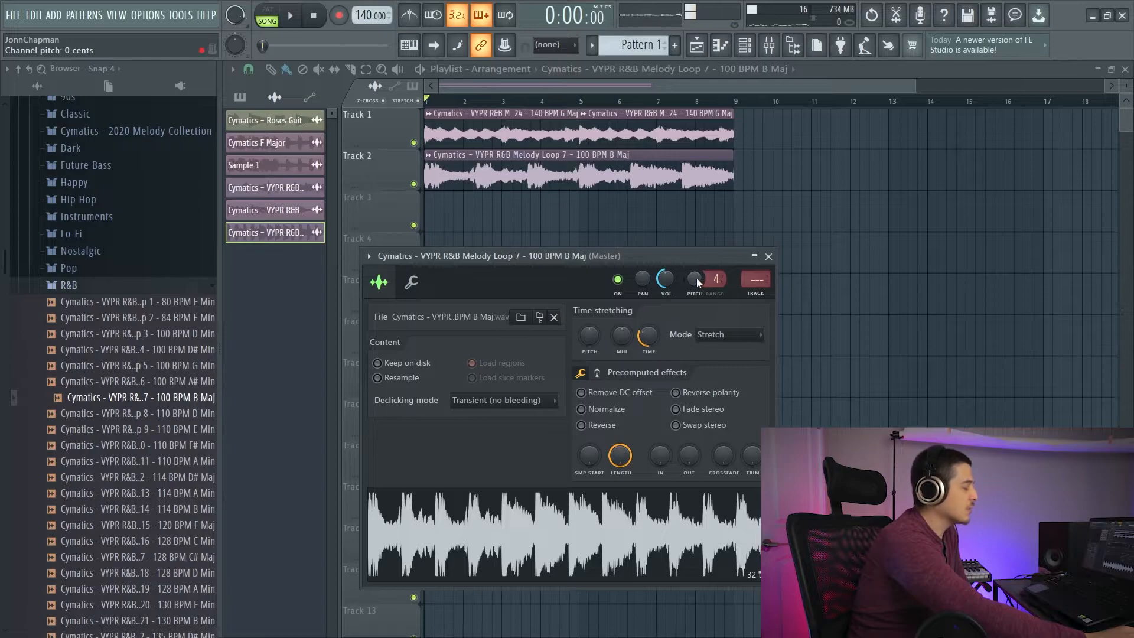
click(736, 334)
click(741, 374)
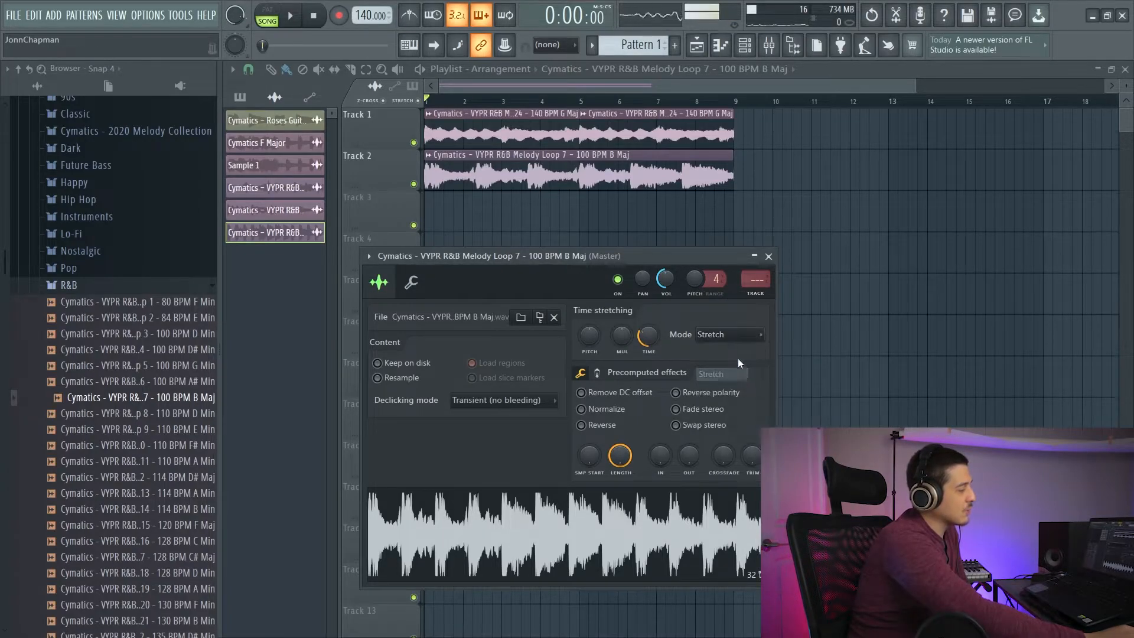
- Try the Resample time stretching mode on the B Maj loop with its stretch time reset, and revert to Stretch
drag(677, 257, 679, 240)
click(717, 311)
click(719, 343)
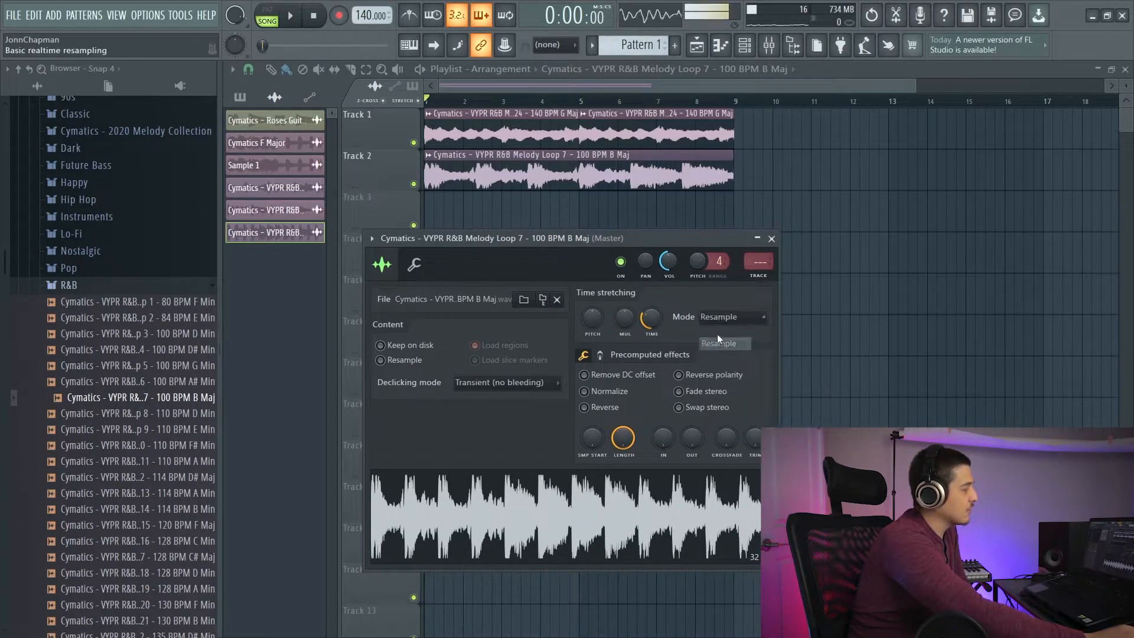
right_click(653, 318)
click(673, 324)
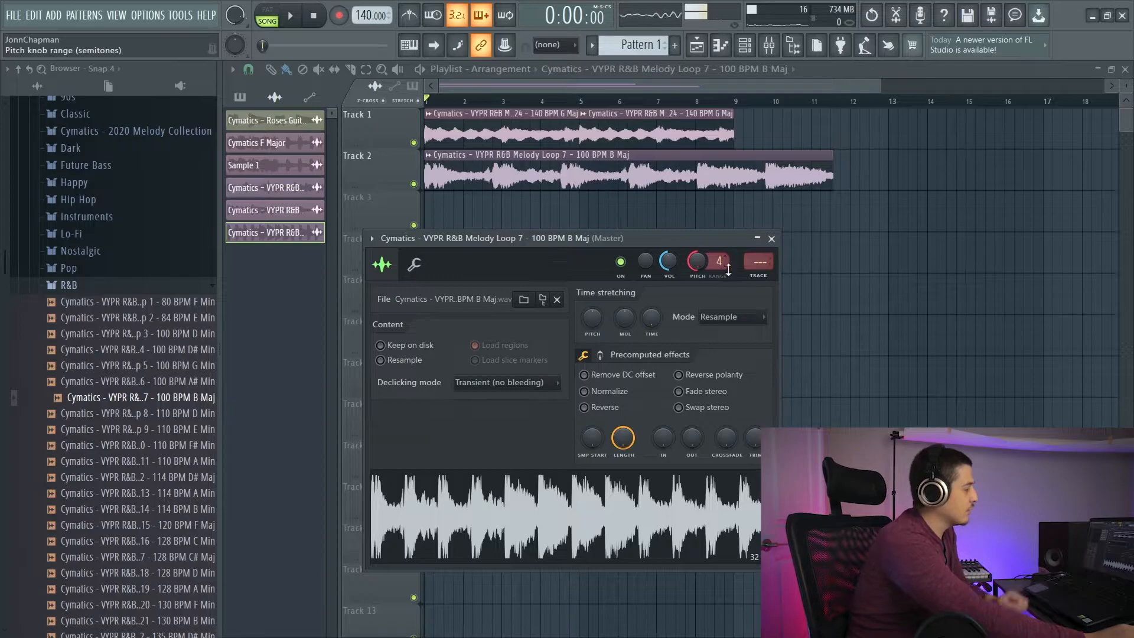
key(ctrl+z)
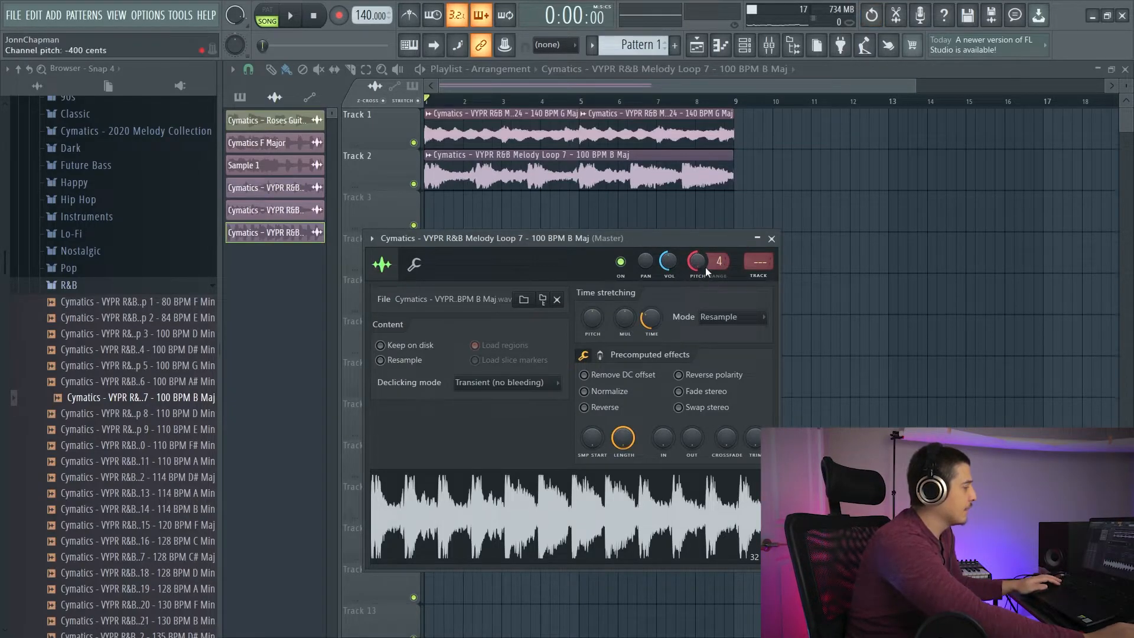
click(728, 316)
click(731, 346)
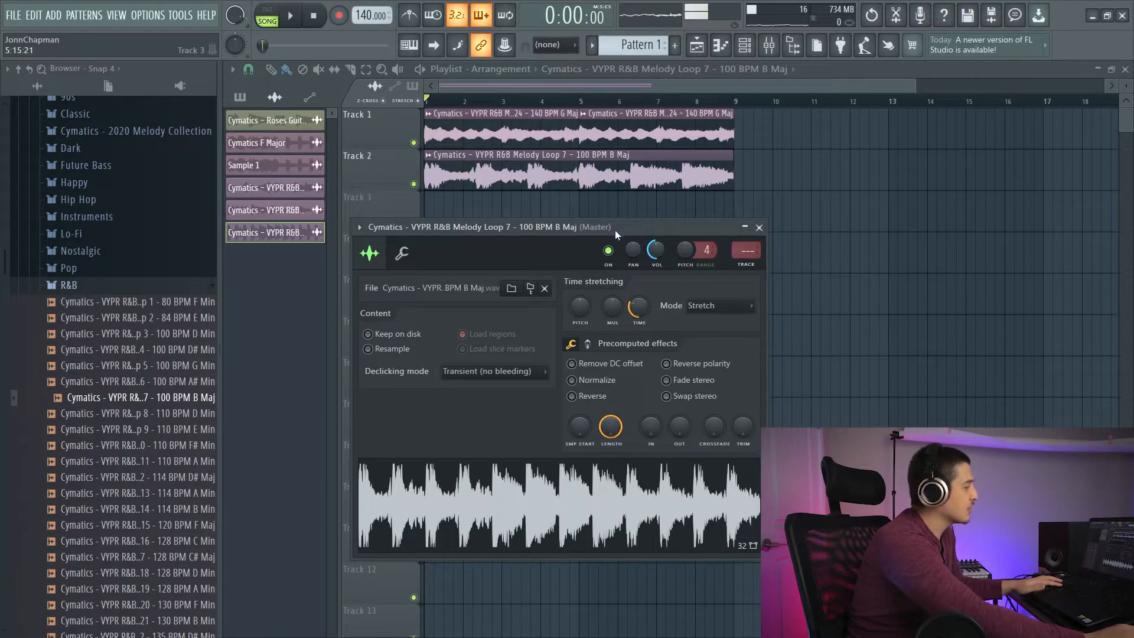
- Play both loops together with the B Maj loop at its original pitch, and lower its channel pitch to -400 cents
drag(615, 229, 684, 225)
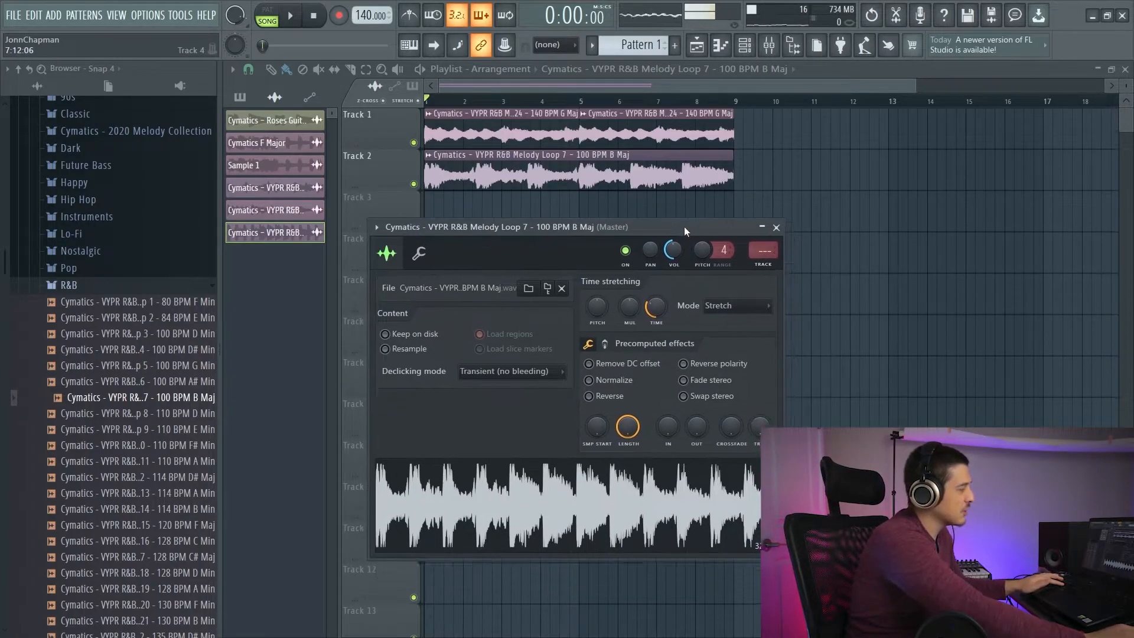
key(space)
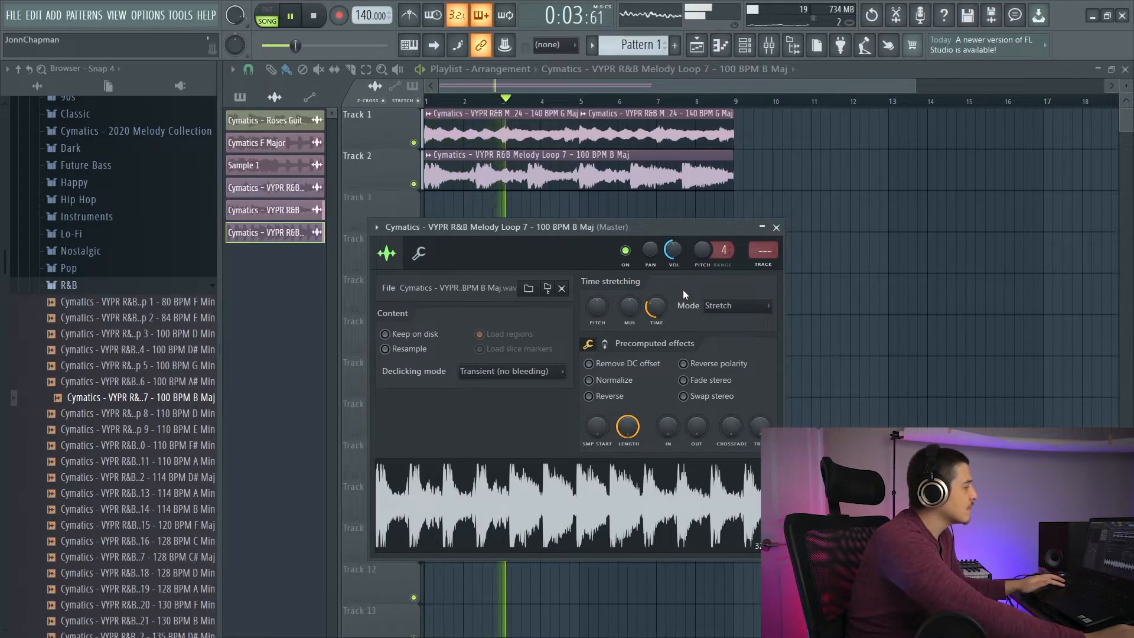
key(space)
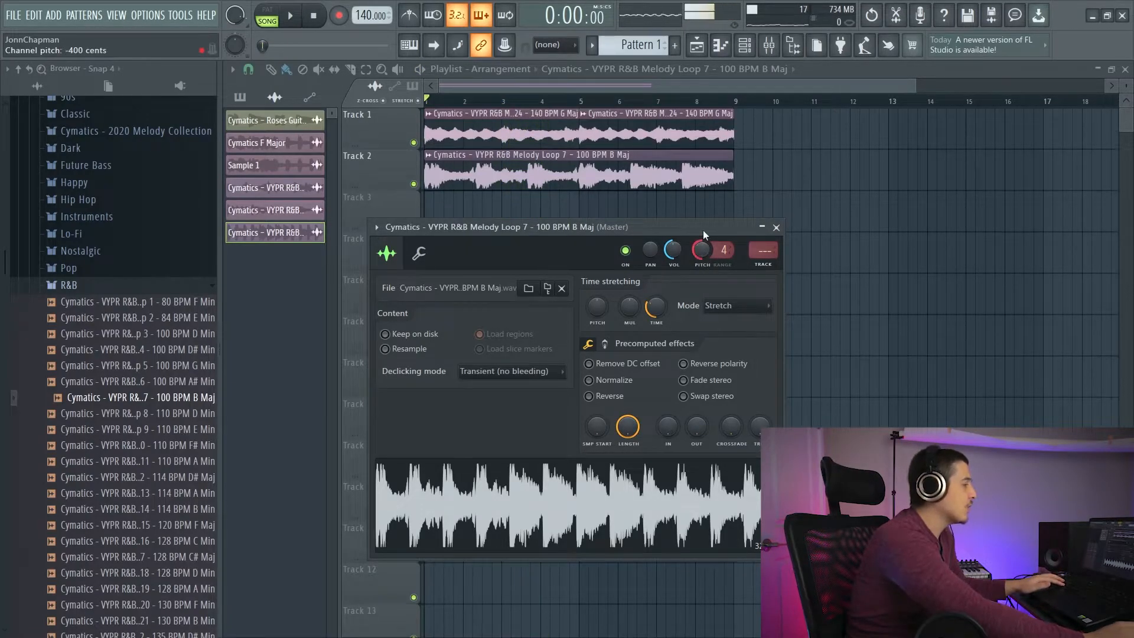
- Play both loops again with the lowered B Maj loop, and delete the B Maj clip from Track 2
mouse_move(689, 226)
mouse_down()
mouse_move(731, 239)
mouse_move(691, 234)
mouse_up()
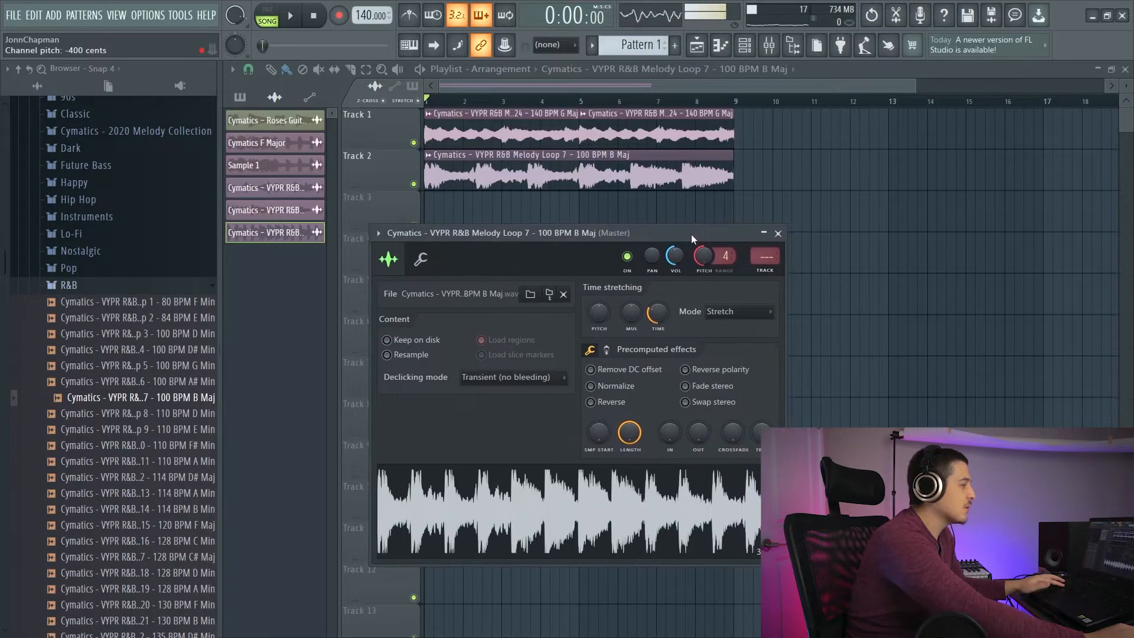
key(space)
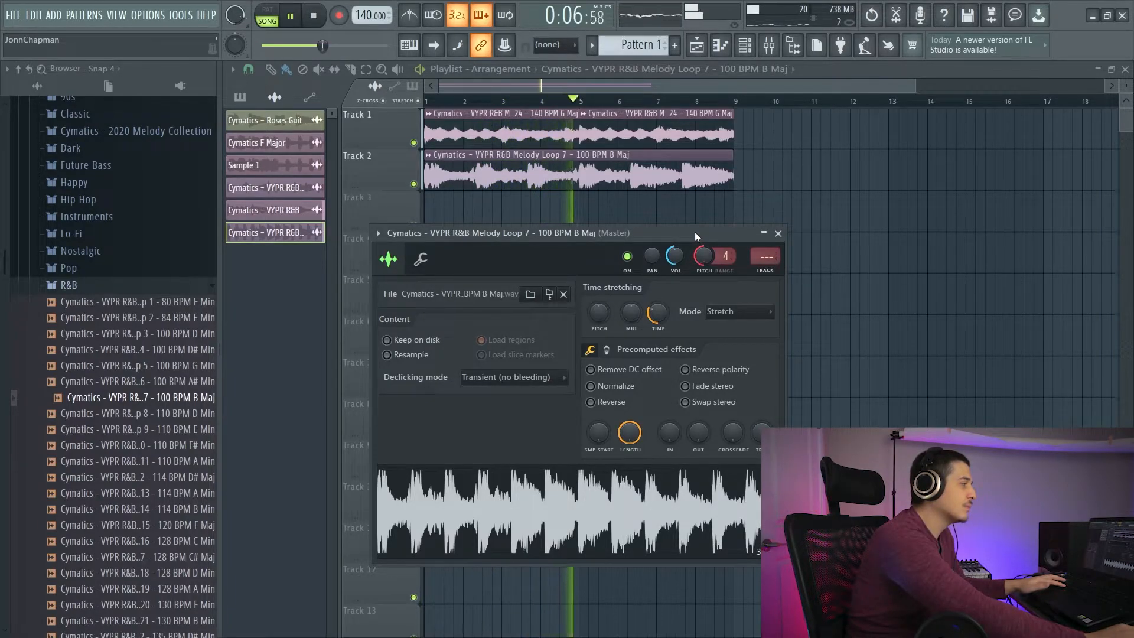
key(space)
right_click(637, 176)
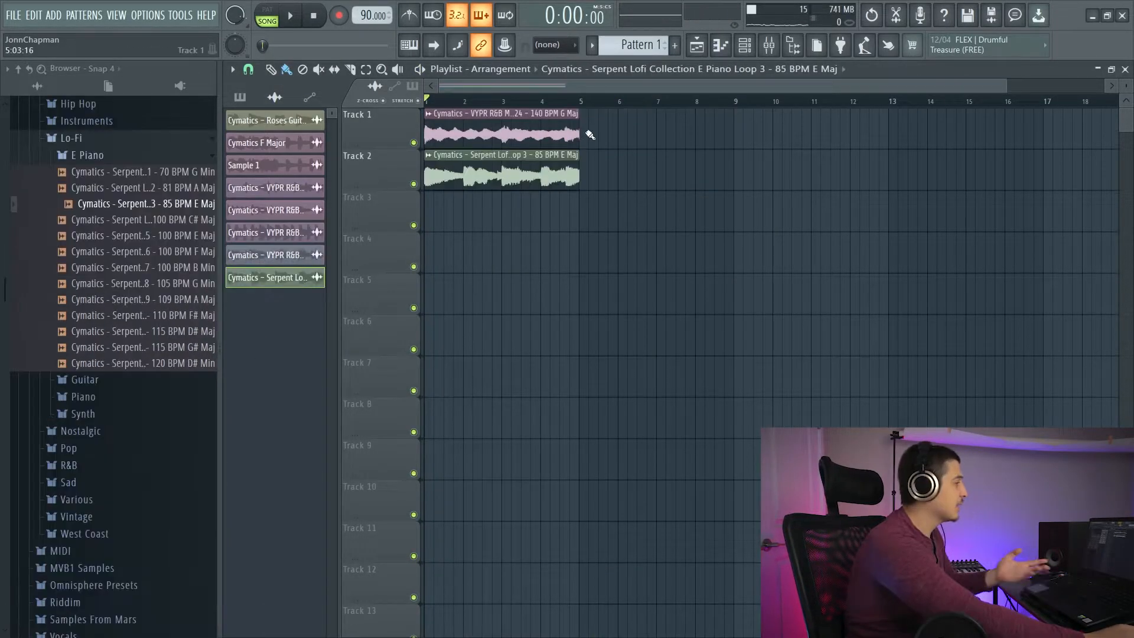
- Show all channels in the channel rack and compare the distance between E and G on the piano roll keys
click(729, 52)
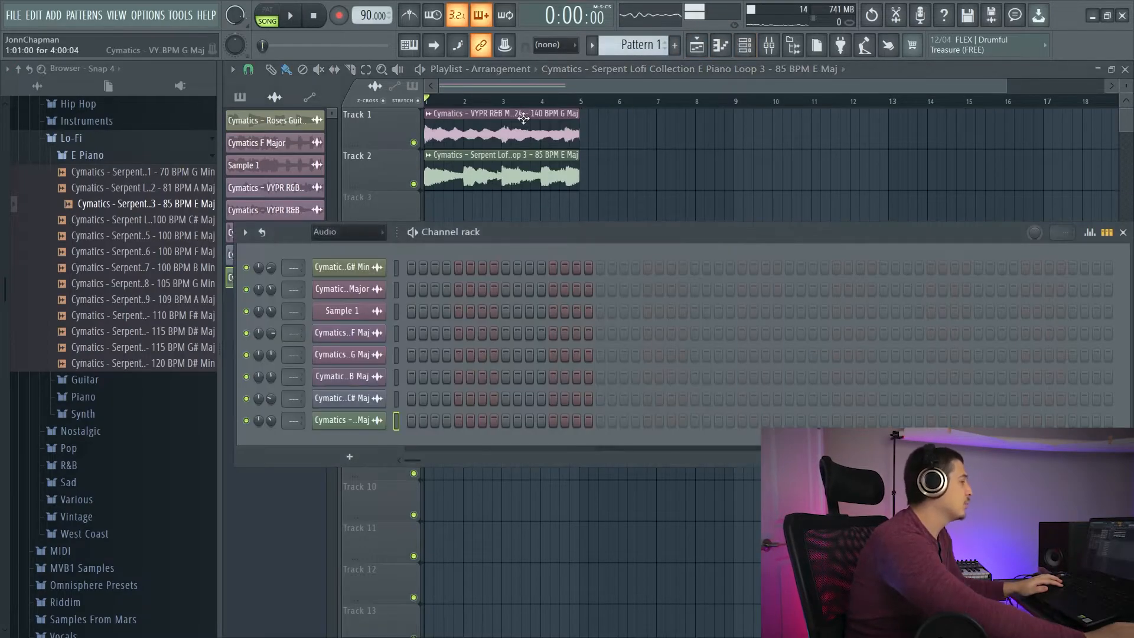
click(367, 236)
click(362, 248)
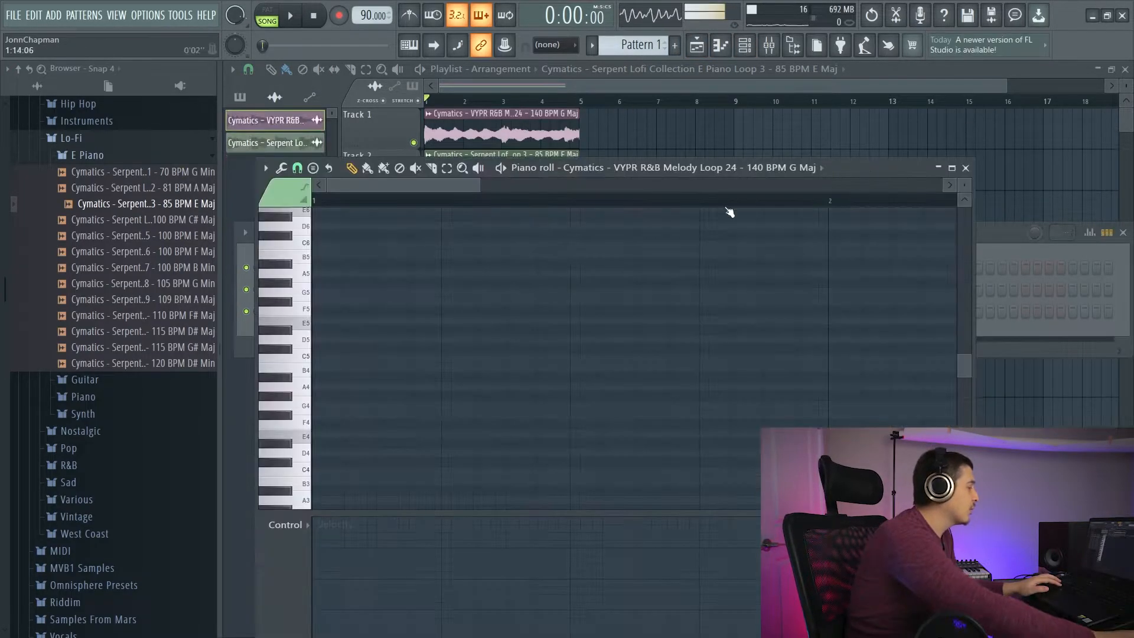
click(310, 316)
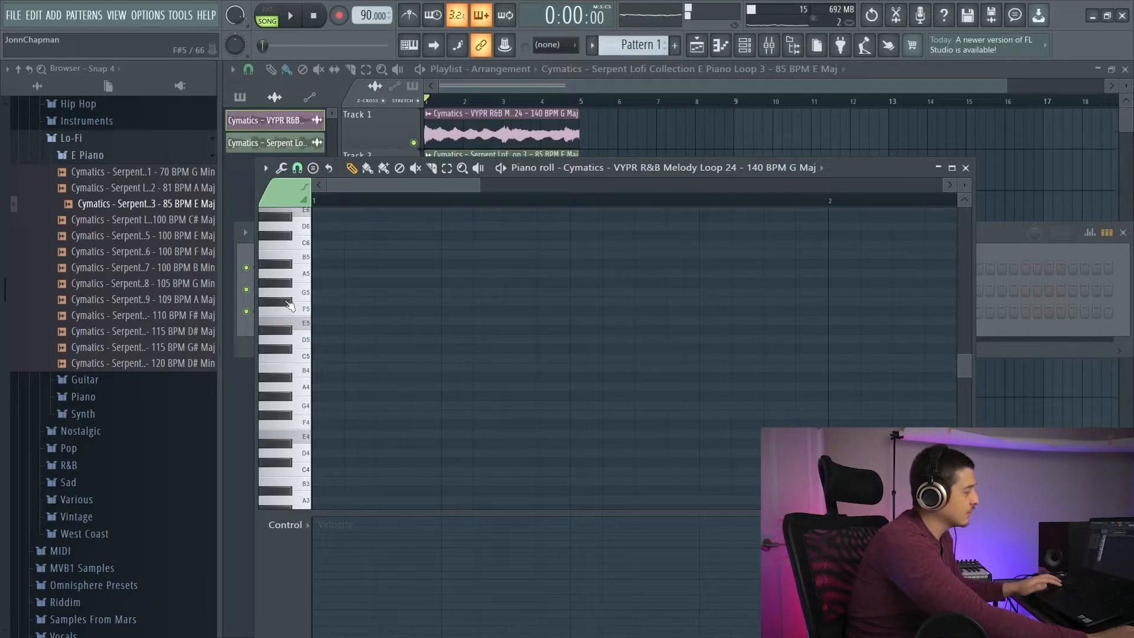
click(305, 311)
click(966, 168)
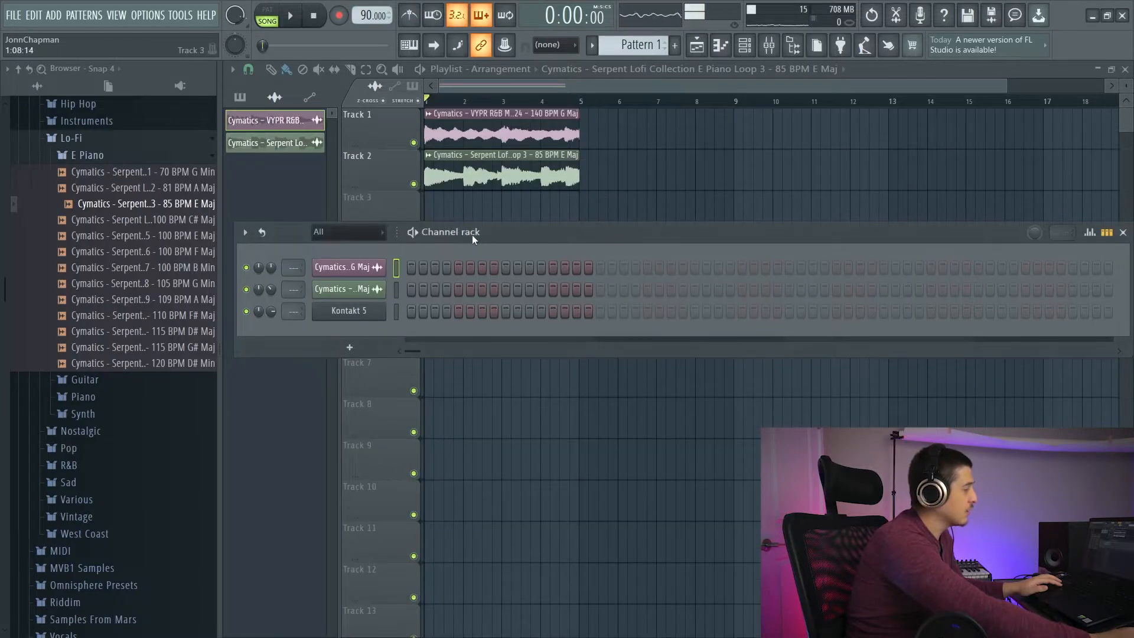
- Set the E Maj loop's pitch to +300 cents with a pitch range of 3, and play both loops together
drag(504, 233, 505, 253)
double_click(493, 169)
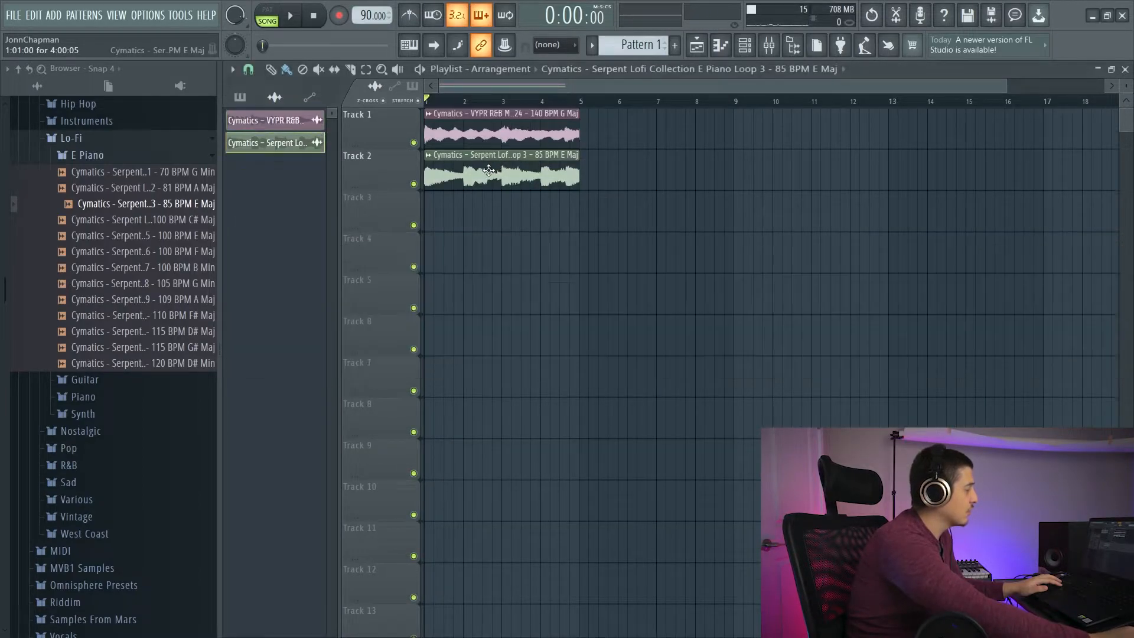
drag(577, 162, 635, 188)
key(space)
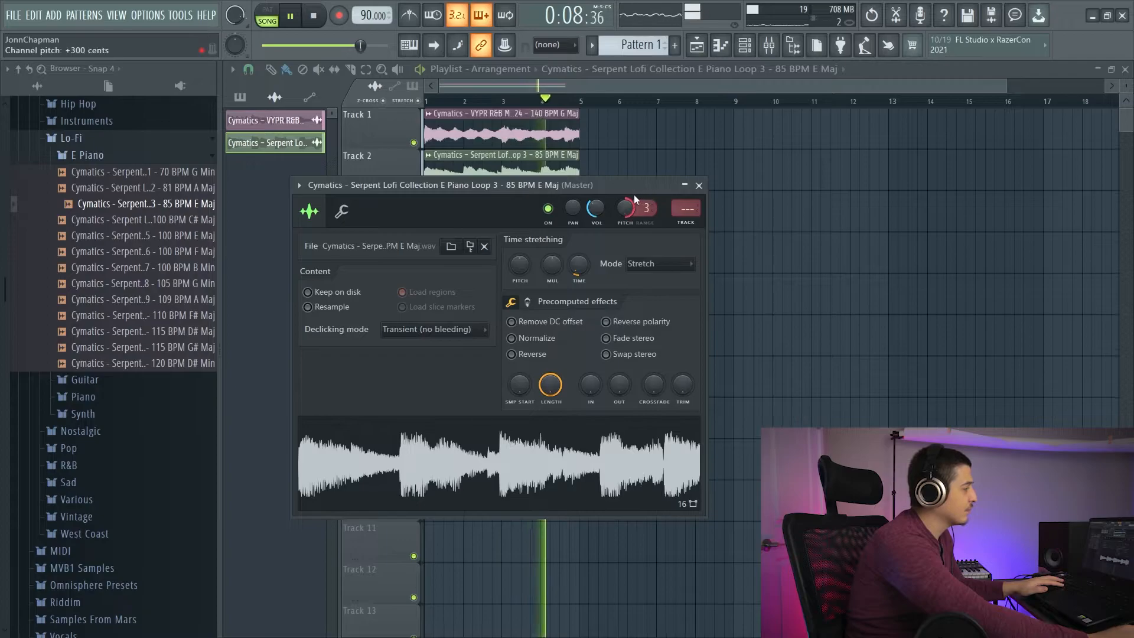
key(space)
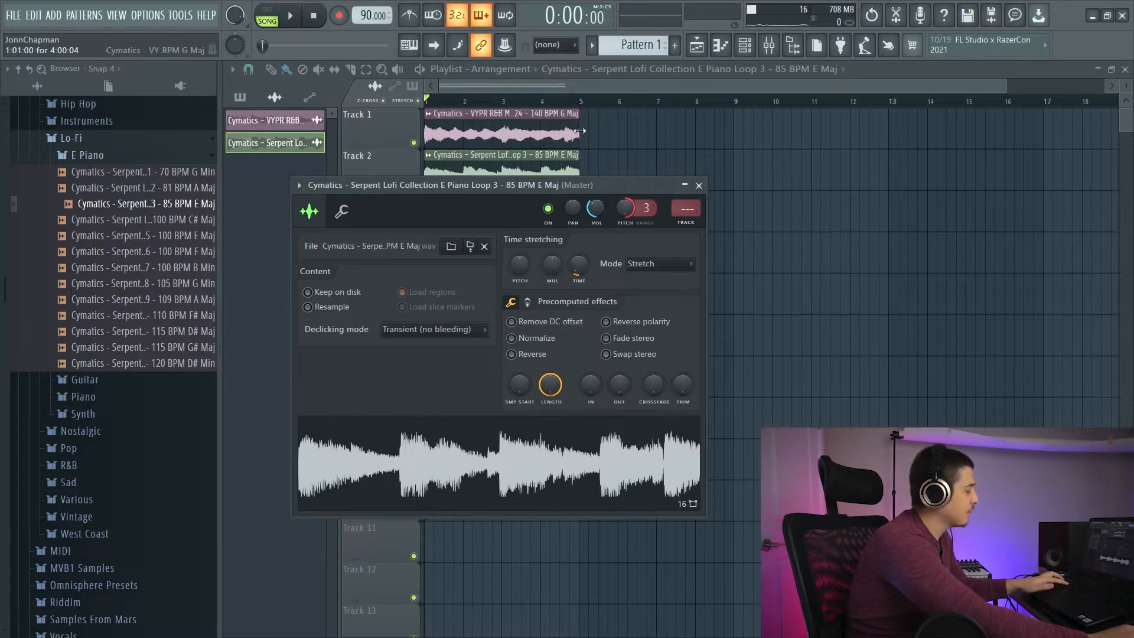
- Reset the E Maj loop's pitch and set the G Maj loop's pitch to -300 cents with a range of 3
right_click(623, 207)
click(635, 213)
double_click(514, 119)
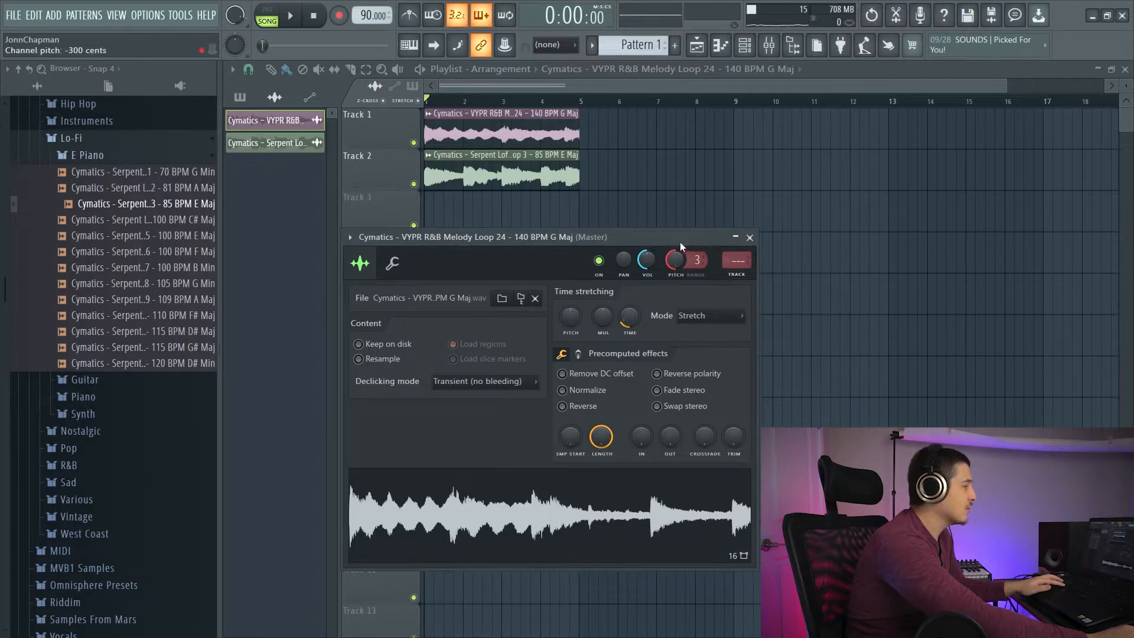
drag(680, 242, 715, 231)
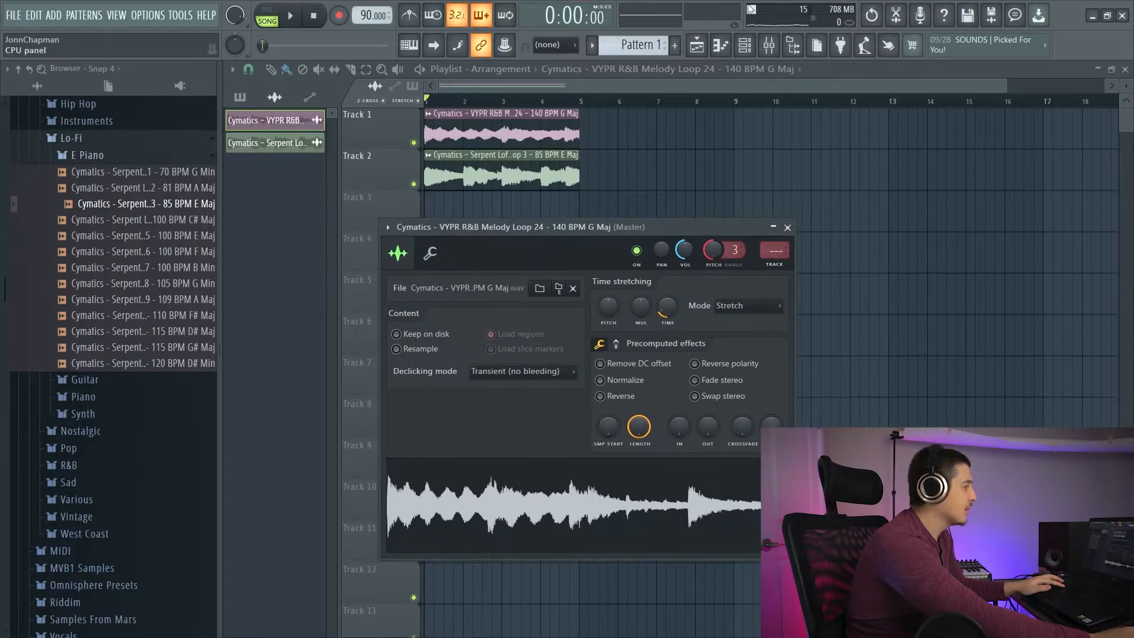
- Open the Kontakt 5 piano roll and audition the G5 key to check the distance down to E
key(F6)
right_click(381, 328)
click(402, 331)
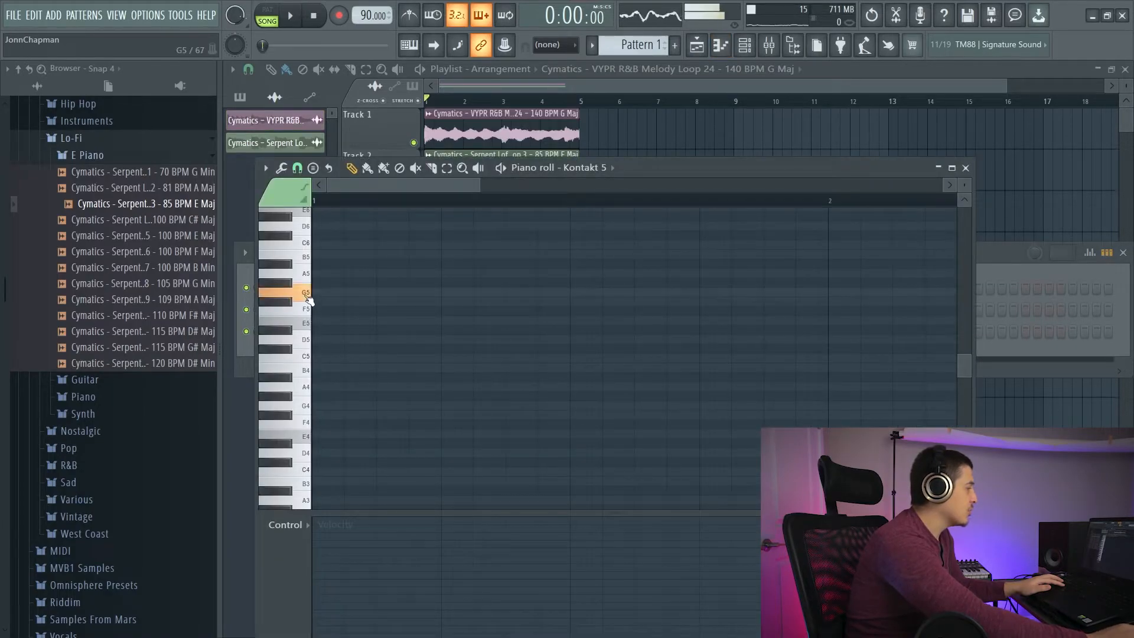
click(951, 168)
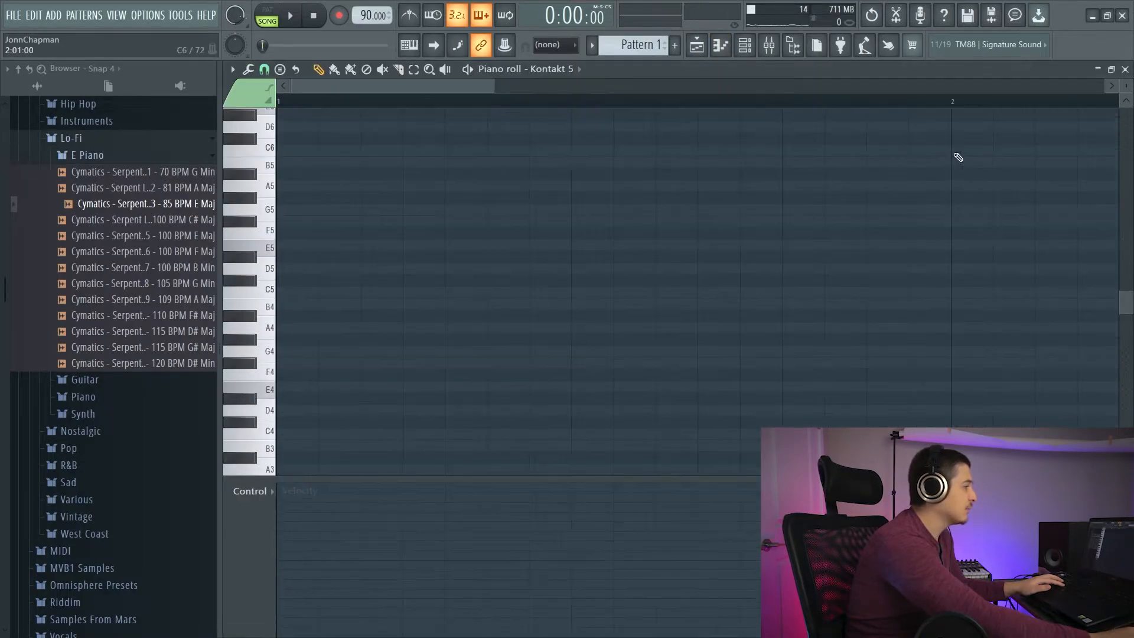
click(1125, 69)
- Play both loops together with the G Maj loop pitched down 3 semitones
key(space)
mouse_move(681, 230)
mouse_down()
mouse_move(683, 194)
mouse_move(662, 226)
mouse_move(683, 254)
mouse_move(720, 246)
mouse_move(702, 235)
mouse_up()
key(space)
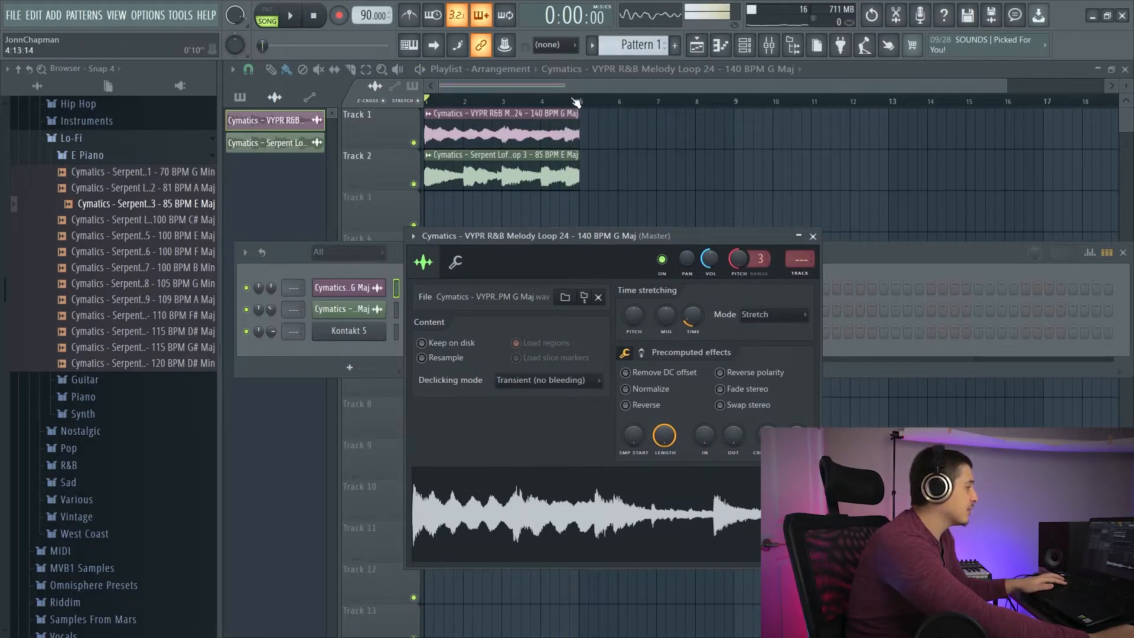
- Slice off the end of the G Maj clip, fill the gap before bar 5 with a short slice, and play both loops
key(F12)
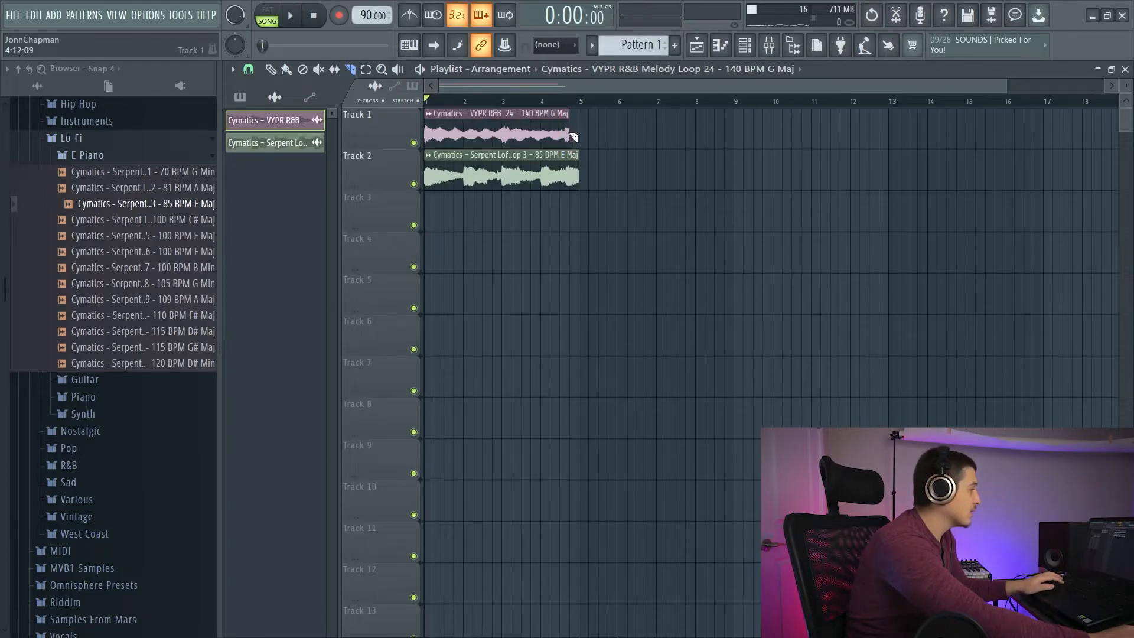
drag(576, 138, 582, 139)
key(space)
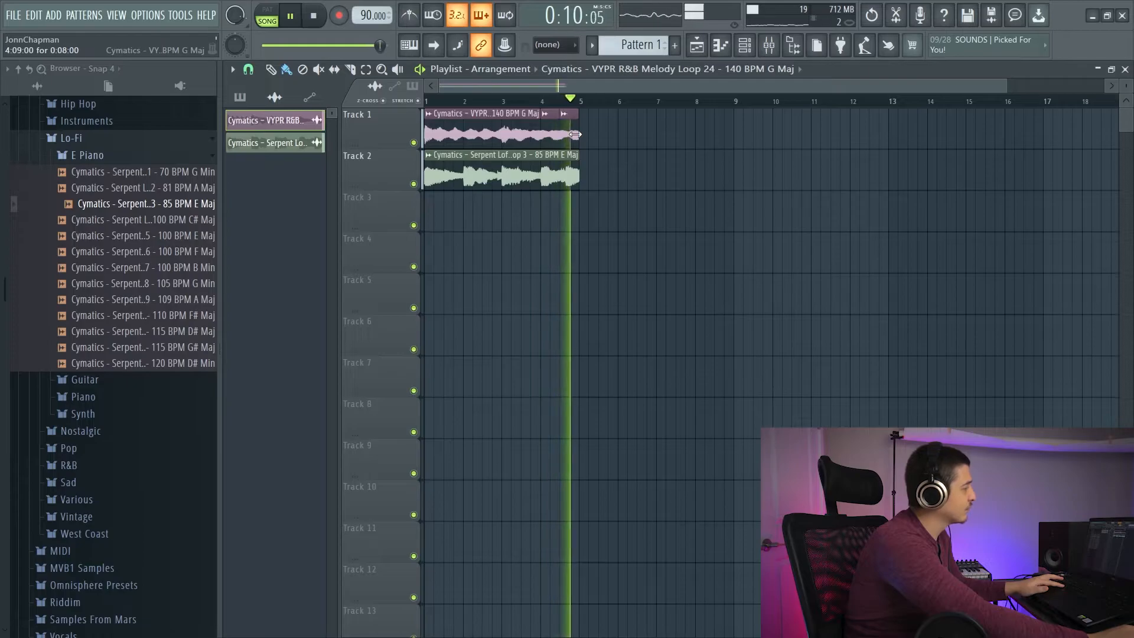
key(space)
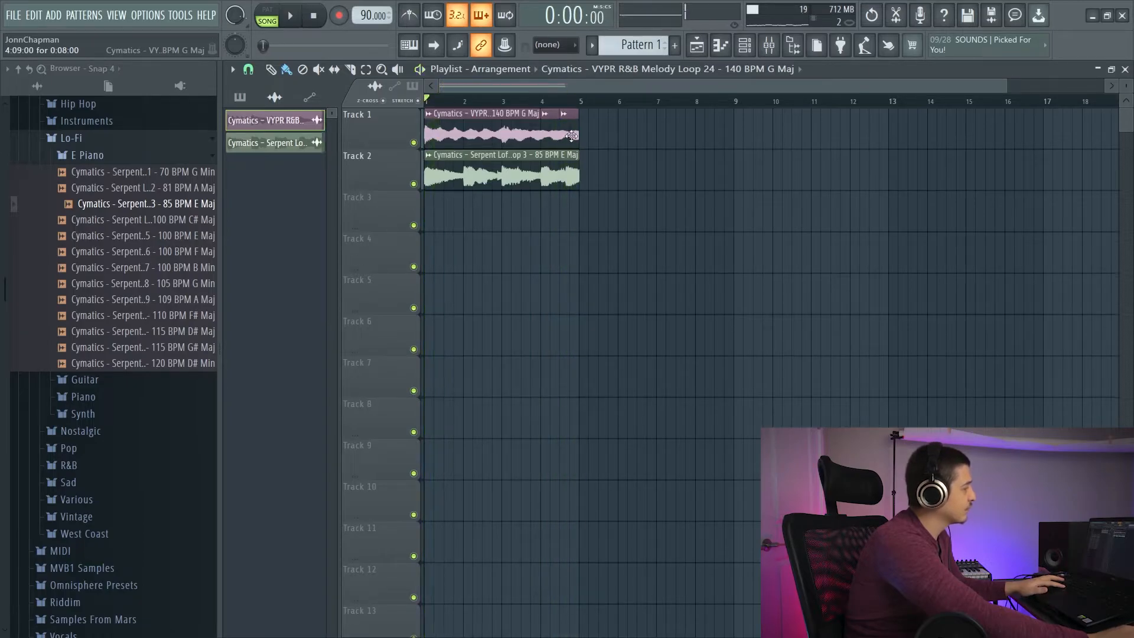
- Set the G Maj loop's pitch to -200 cents with a range of 2, and raise the E Maj loop's pitch with a range of 1
double_click(485, 128)
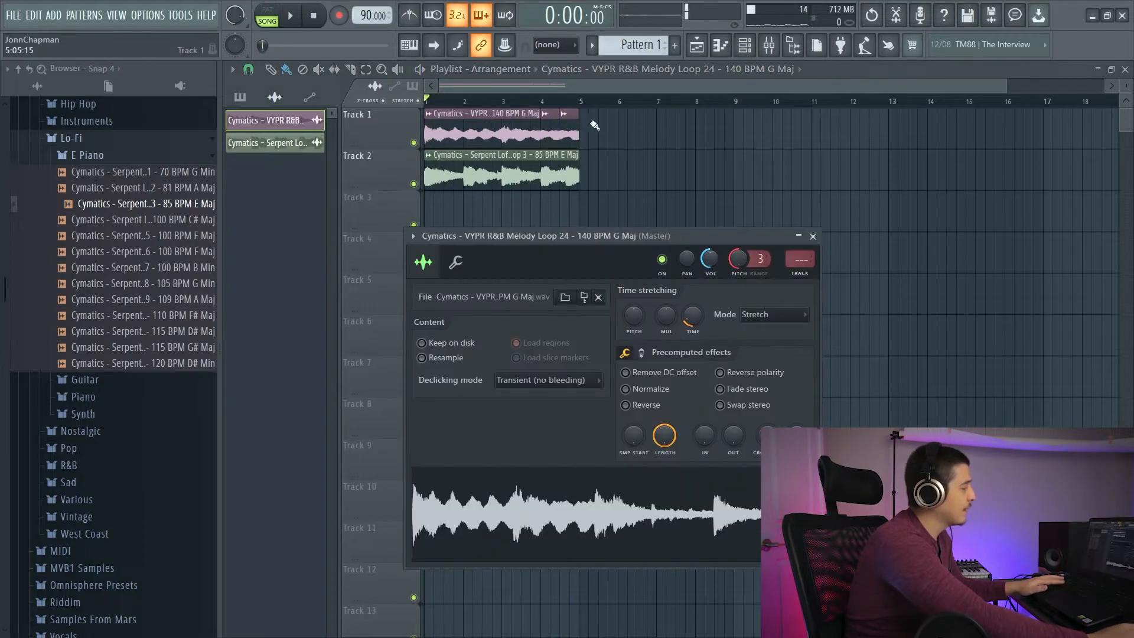
drag(760, 258, 760, 264)
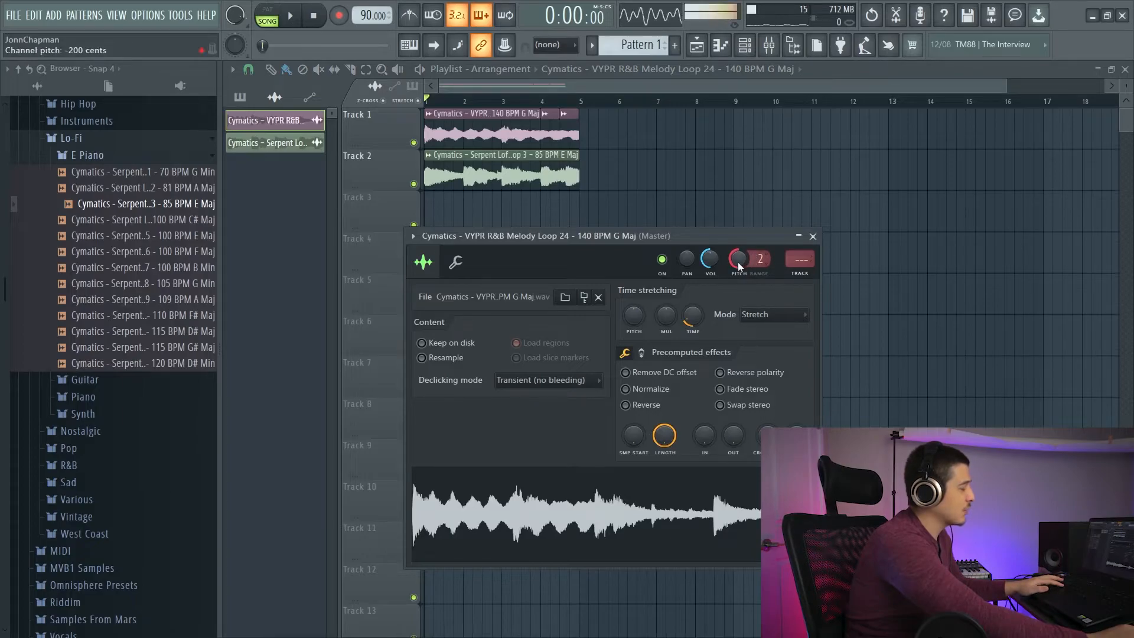
double_click(519, 158)
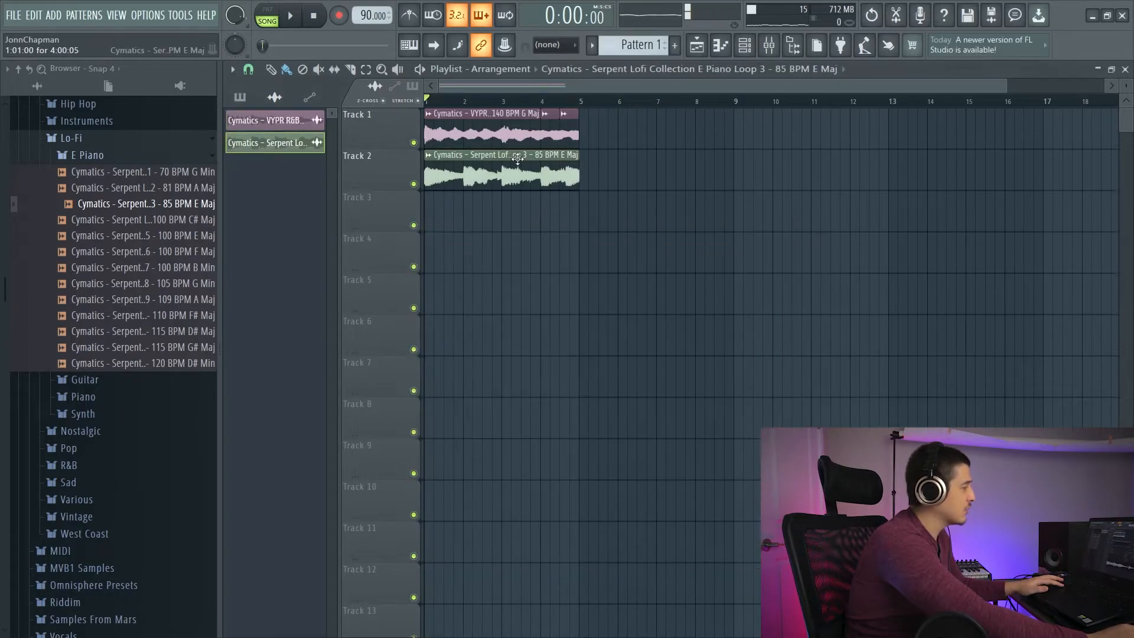
drag(646, 209, 646, 202)
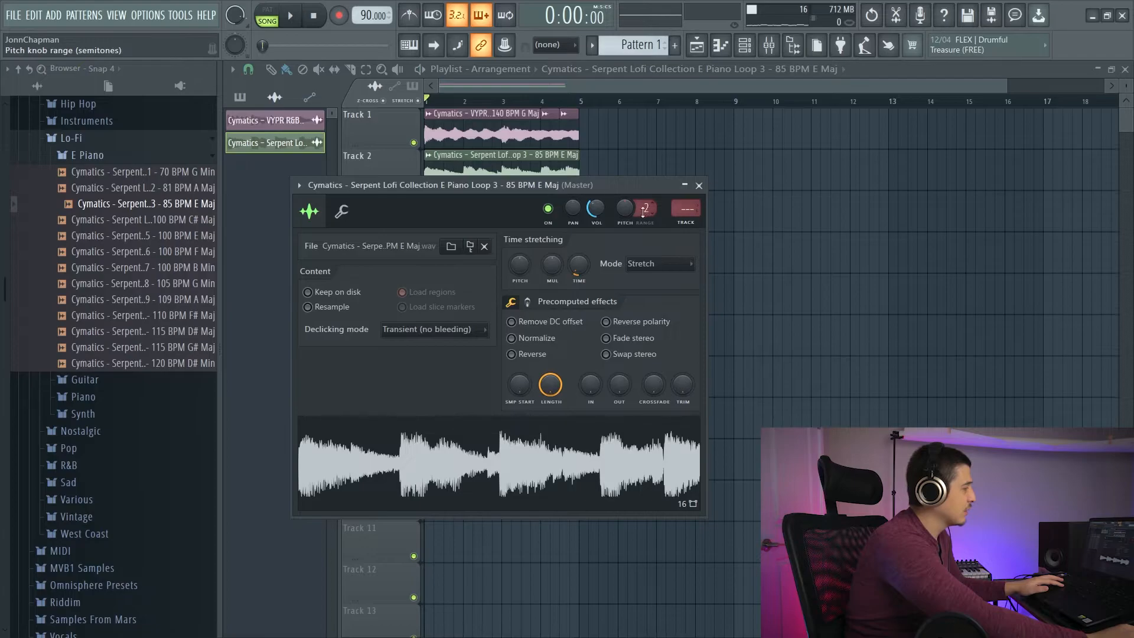
- Play both repitched loops together and close the E Maj loop's sampler settings
key(space)
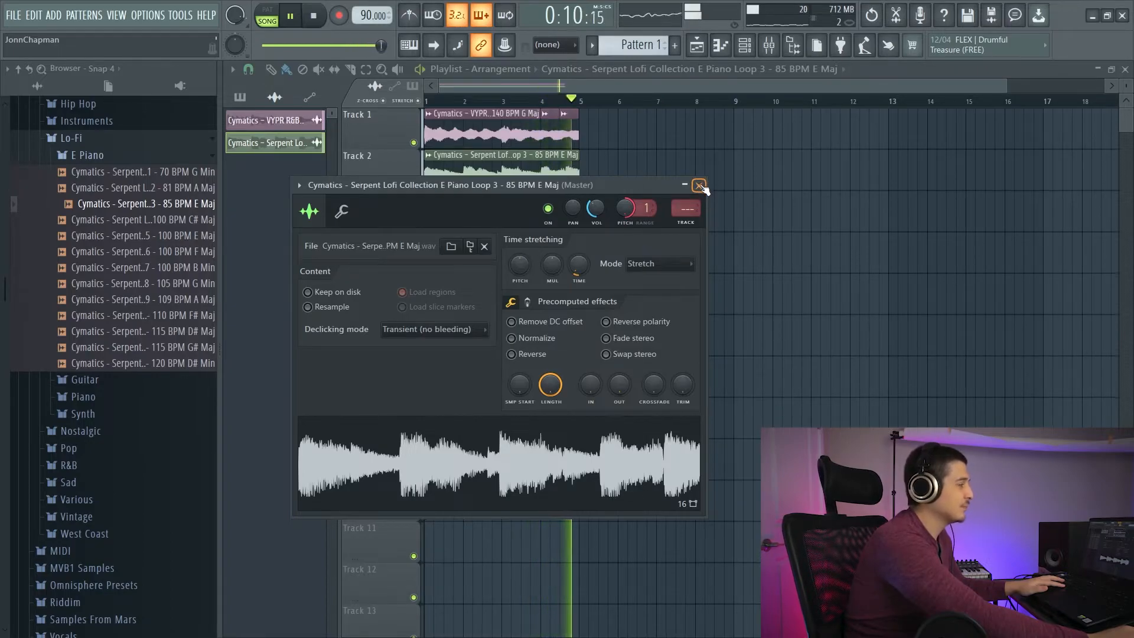
key(space)
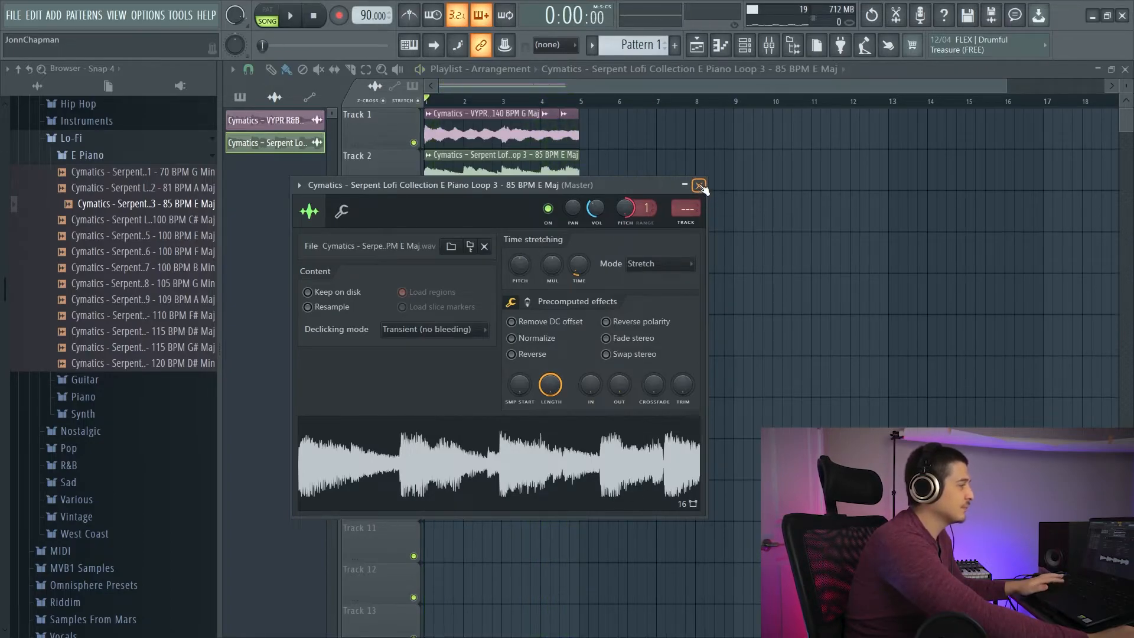
click(699, 186)
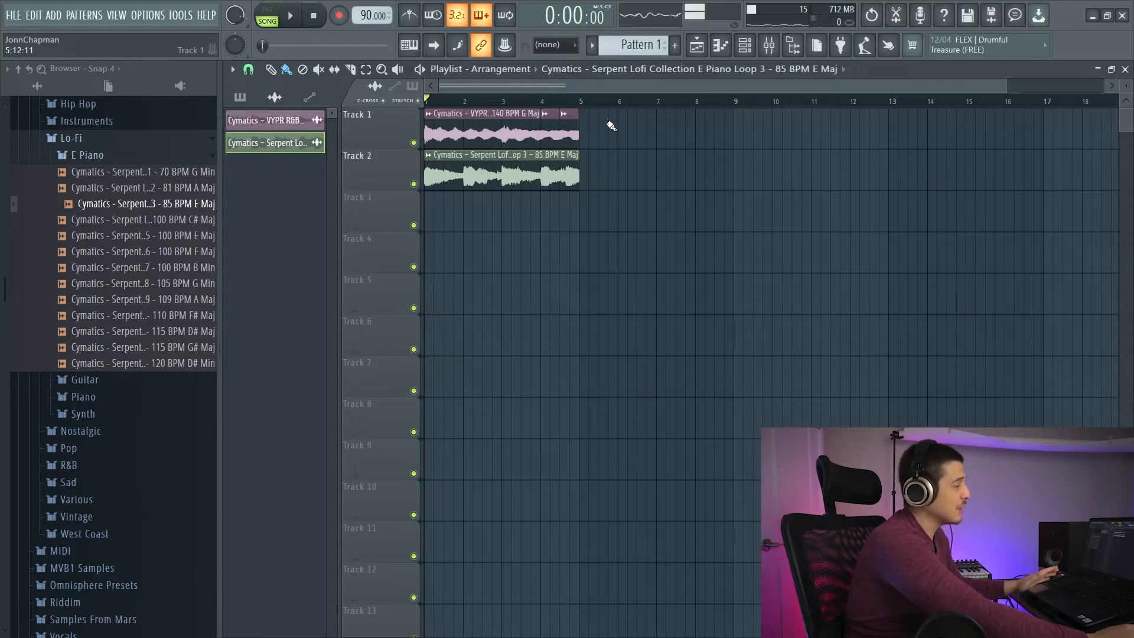
- Open the Kontakt 5 piano roll to examine the spacing of its keys, and minimize it
key(F6)
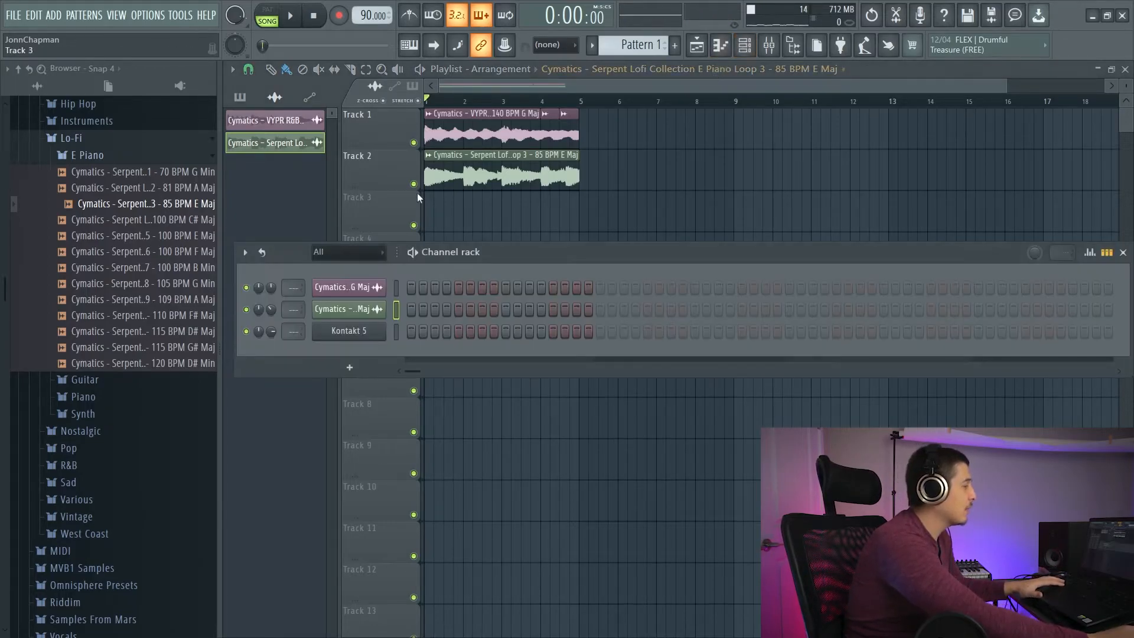
right_click(381, 330)
click(423, 332)
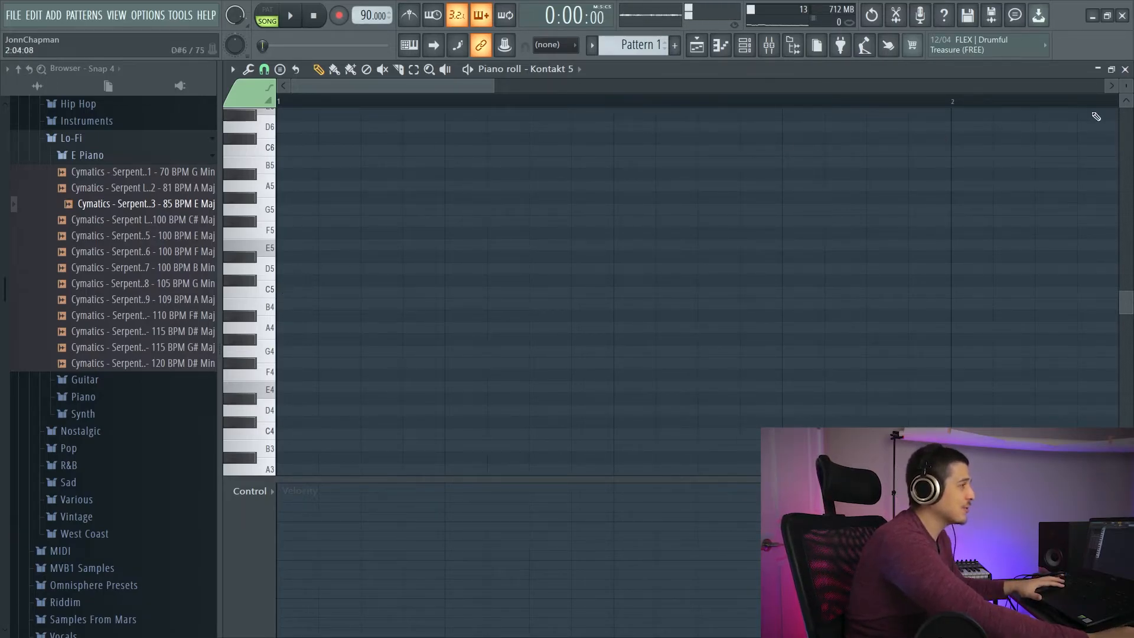
click(1097, 69)
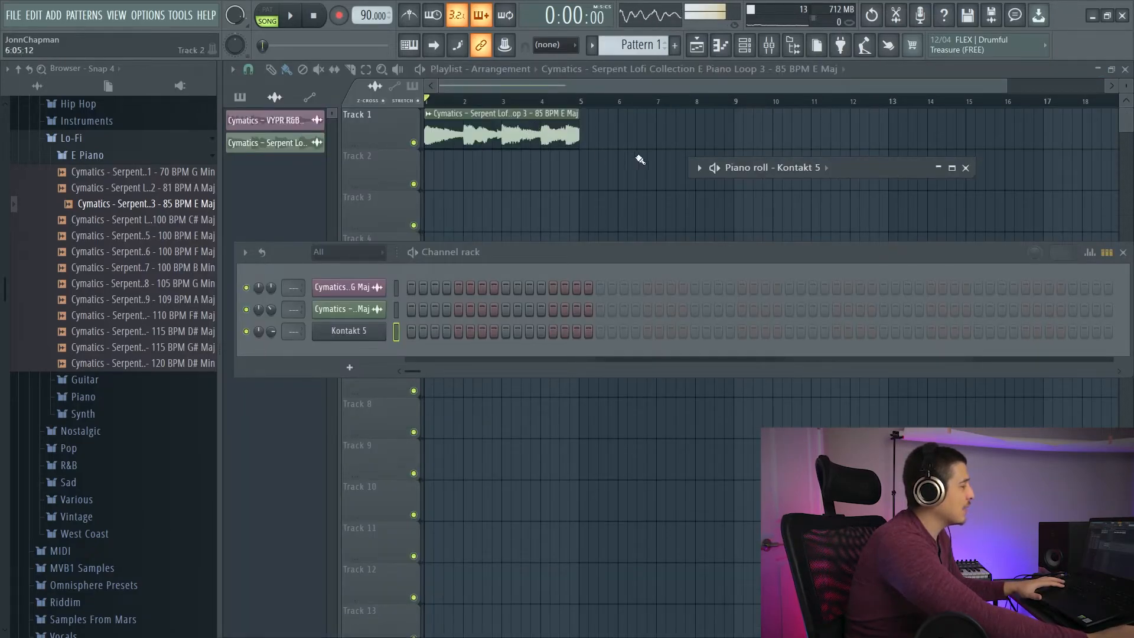
- Restore the Kontakt 5 piano roll to examine the keys around E5
double_click(857, 168)
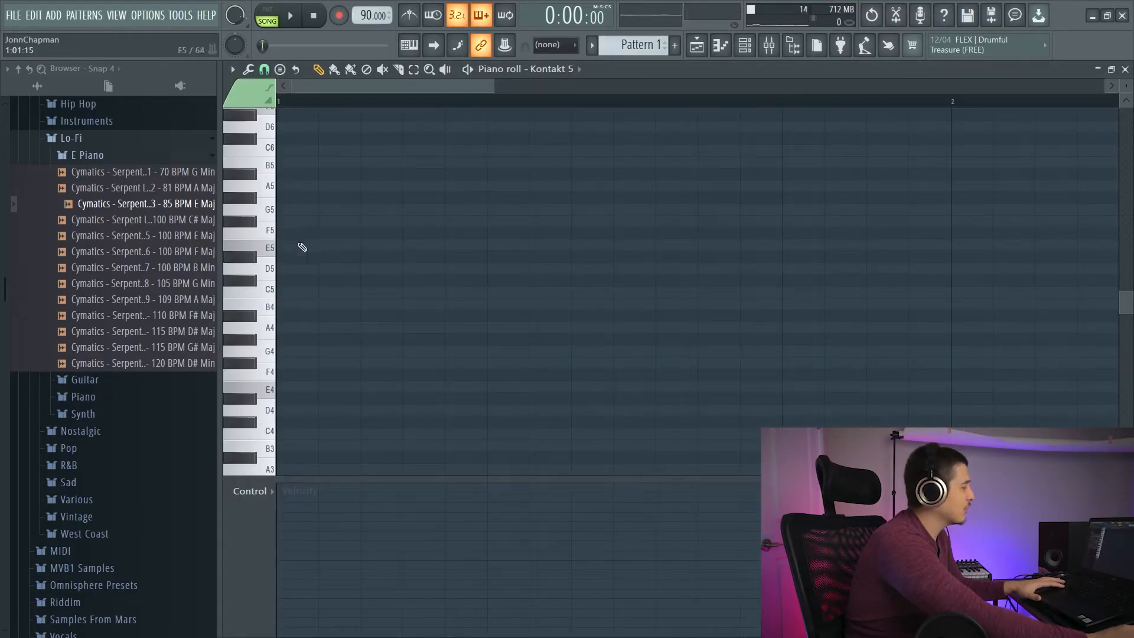
click(272, 253)
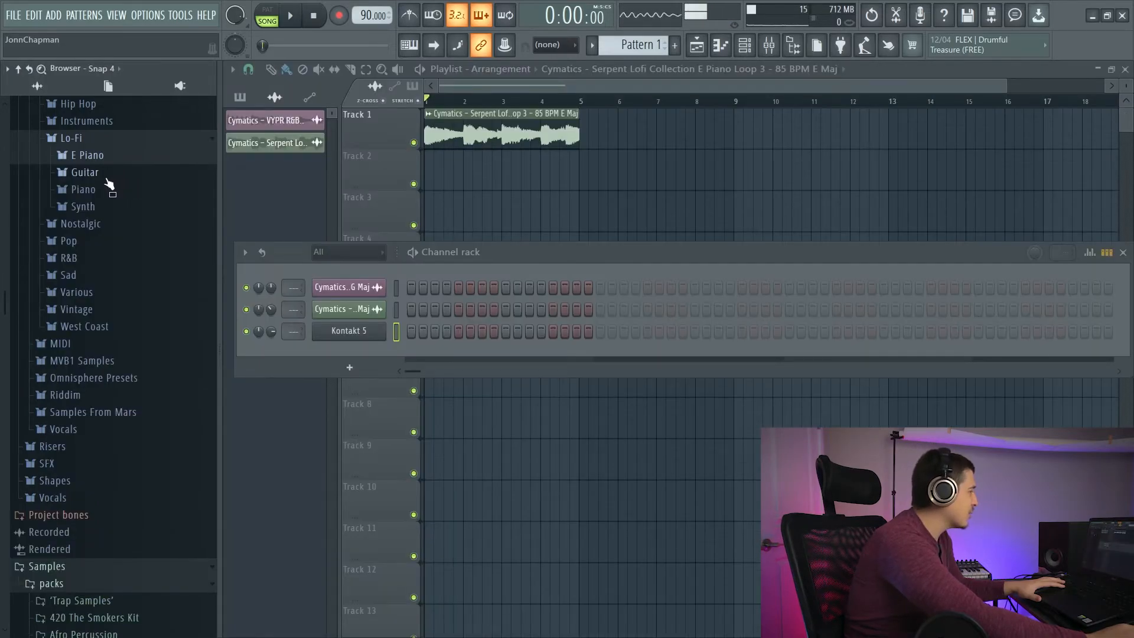
- Place the Serpent Lofi Collection Piano Loop 2 (75 BPM C Min) at bar 1 of Track 2 and collapse the Piano folder
click(83, 189)
drag(177, 222, 515, 156)
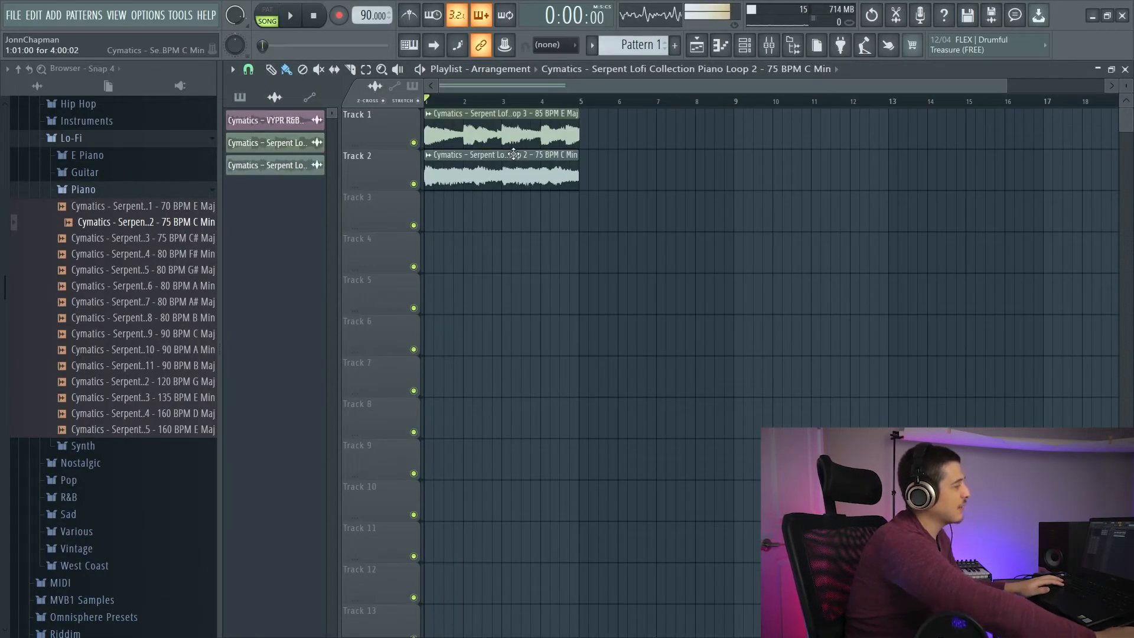
click(167, 189)
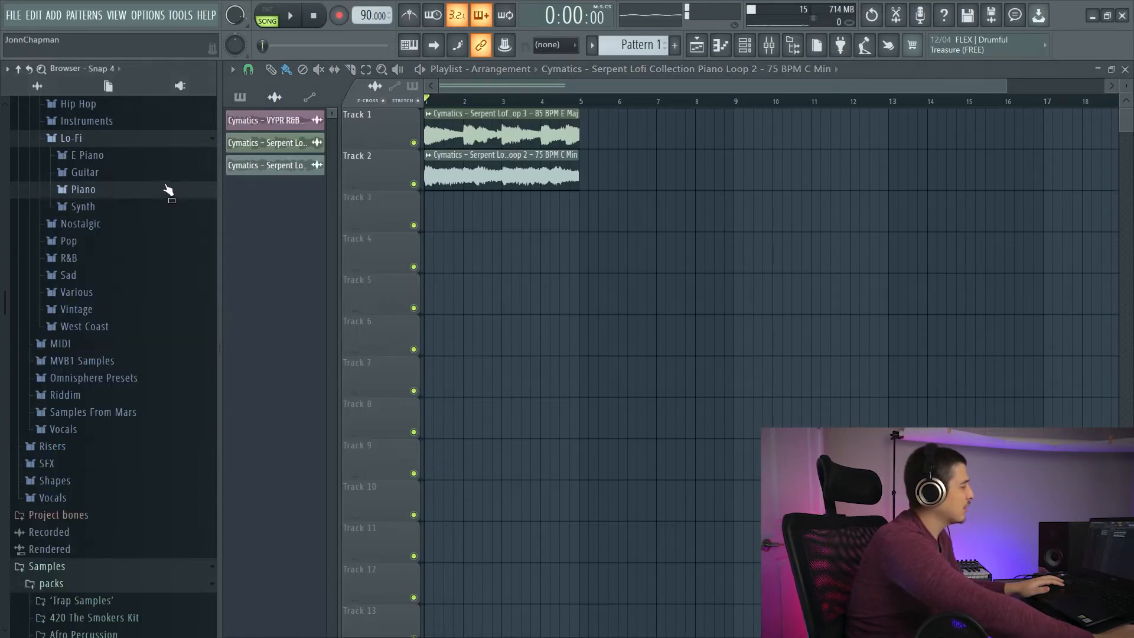
- Set the C Min piano loop's time stretching mode to Stretch and close its sampler settings
double_click(531, 171)
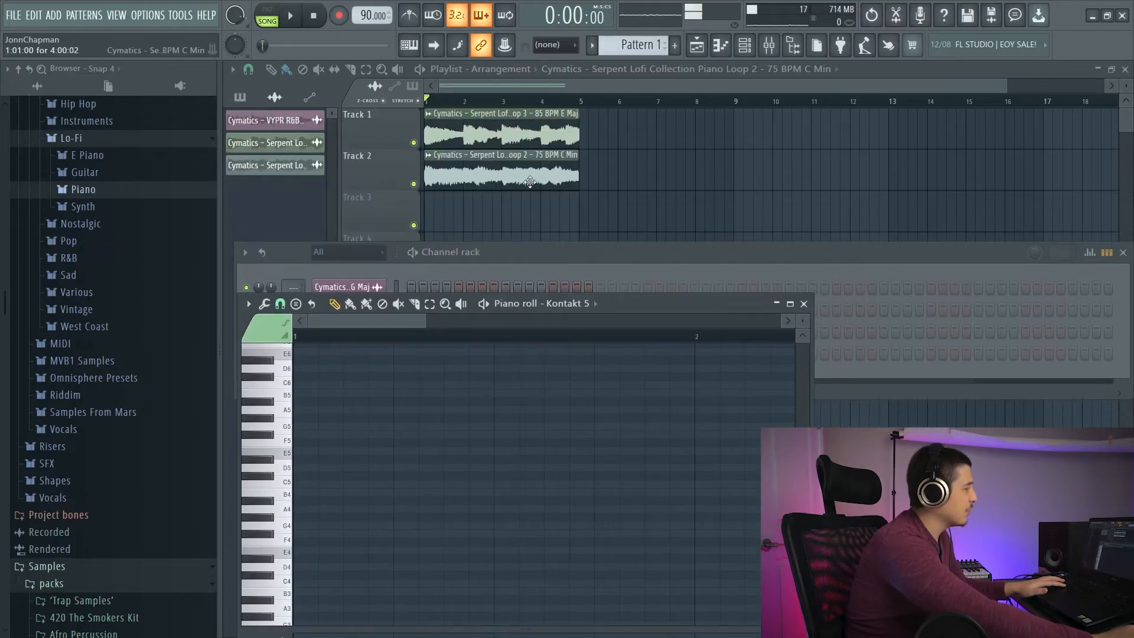
double_click(529, 178)
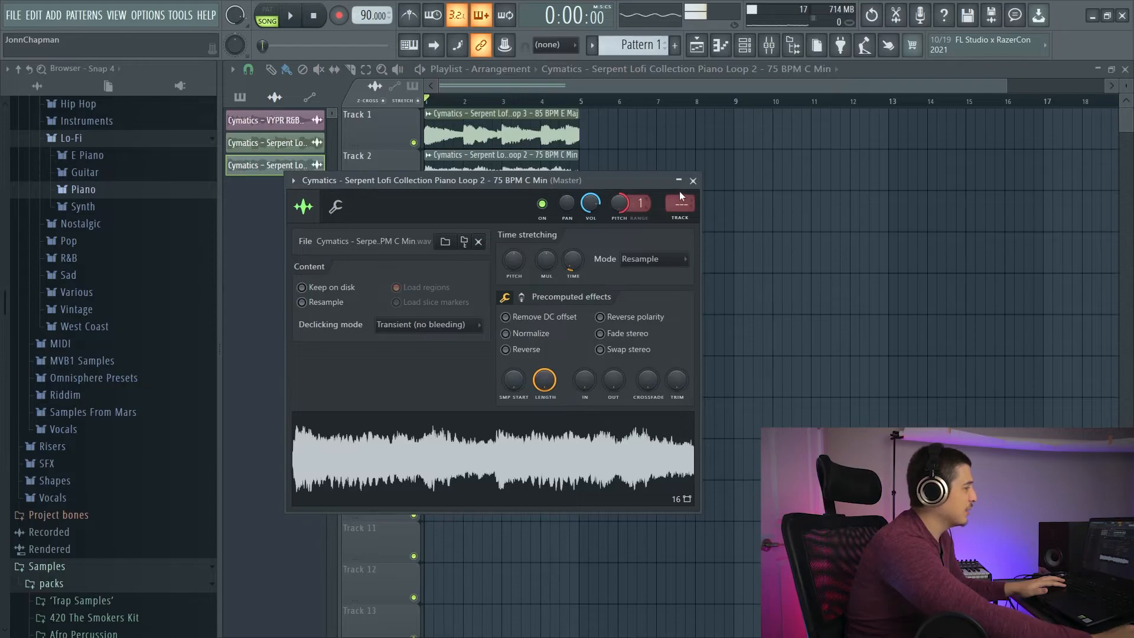
click(661, 265)
click(652, 299)
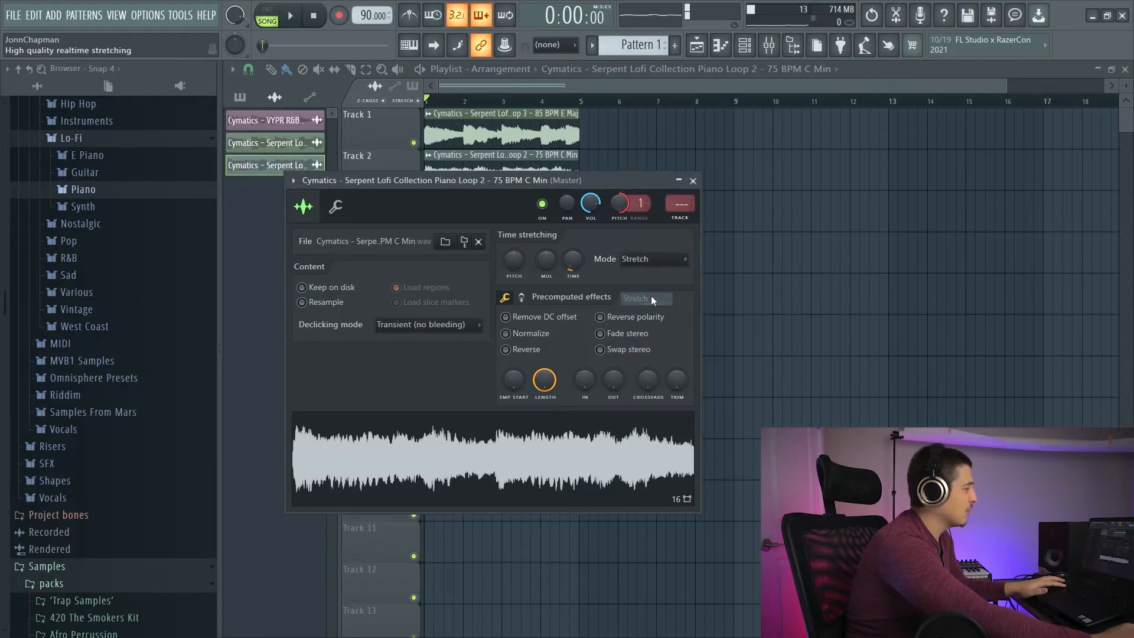
click(694, 181)
- Reset the E Maj loop's channel pitch to its default and close its sampler settings
double_click(488, 128)
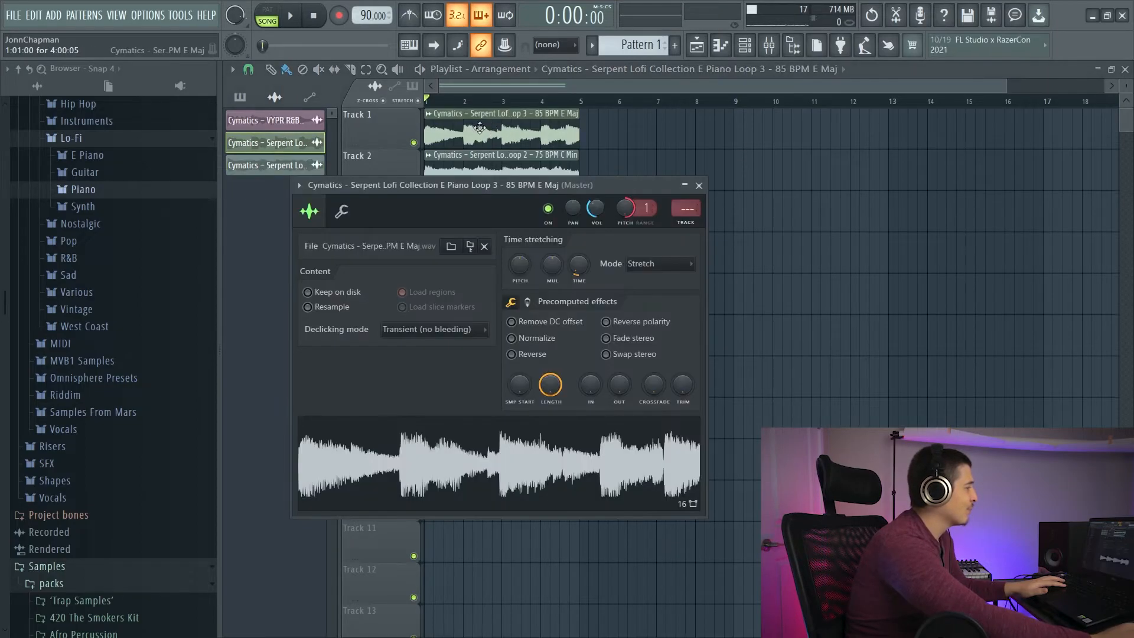
right_click(624, 218)
click(645, 228)
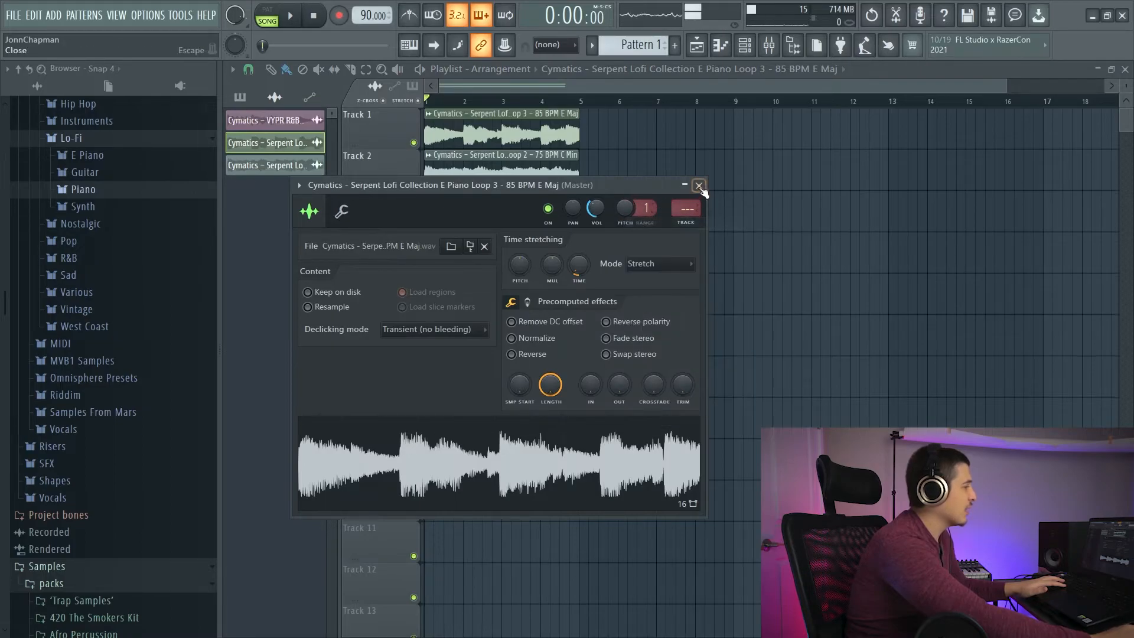
click(699, 186)
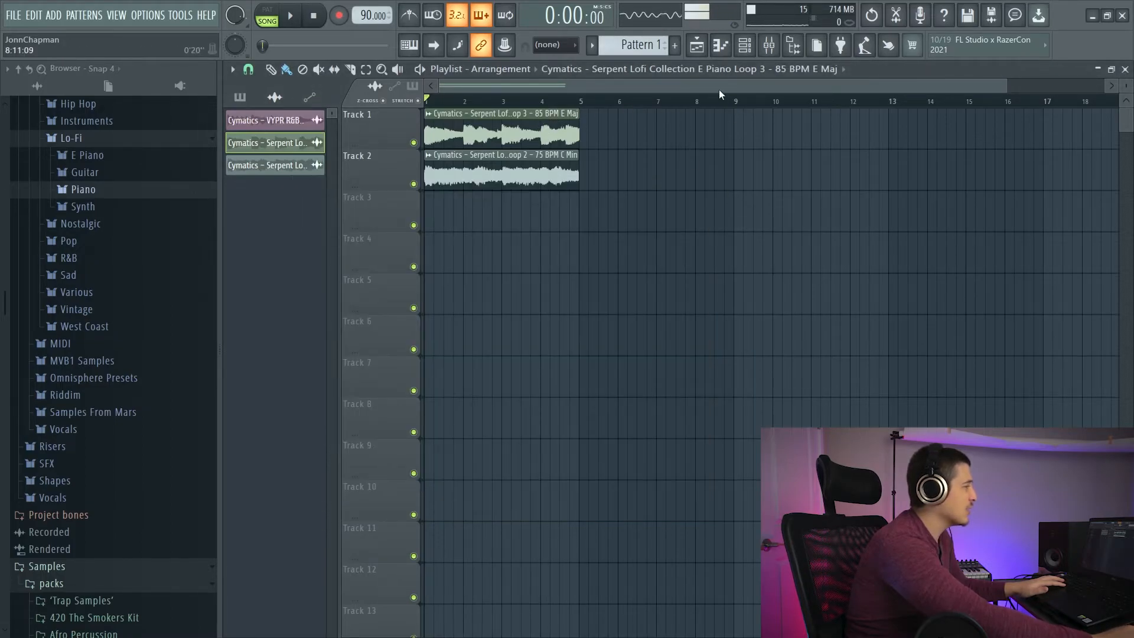
- Lower the C Min piano loop's channel volume to about 46% while auditioning it together with the E Maj loop
key(space)
key(space)
double_click(559, 179)
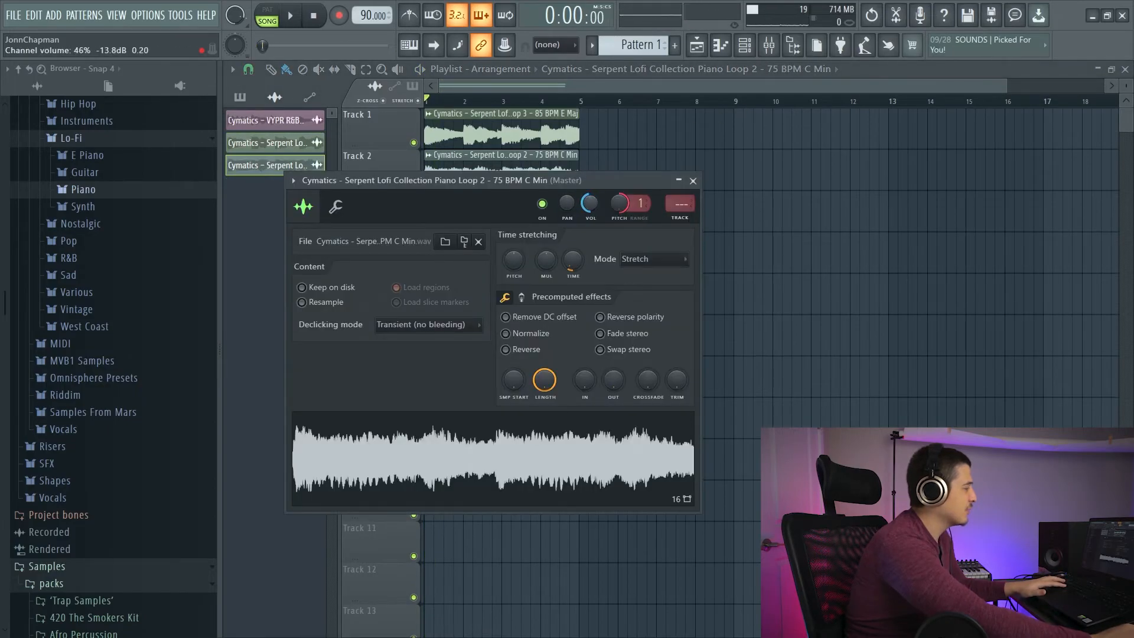
click(682, 184)
key(space)
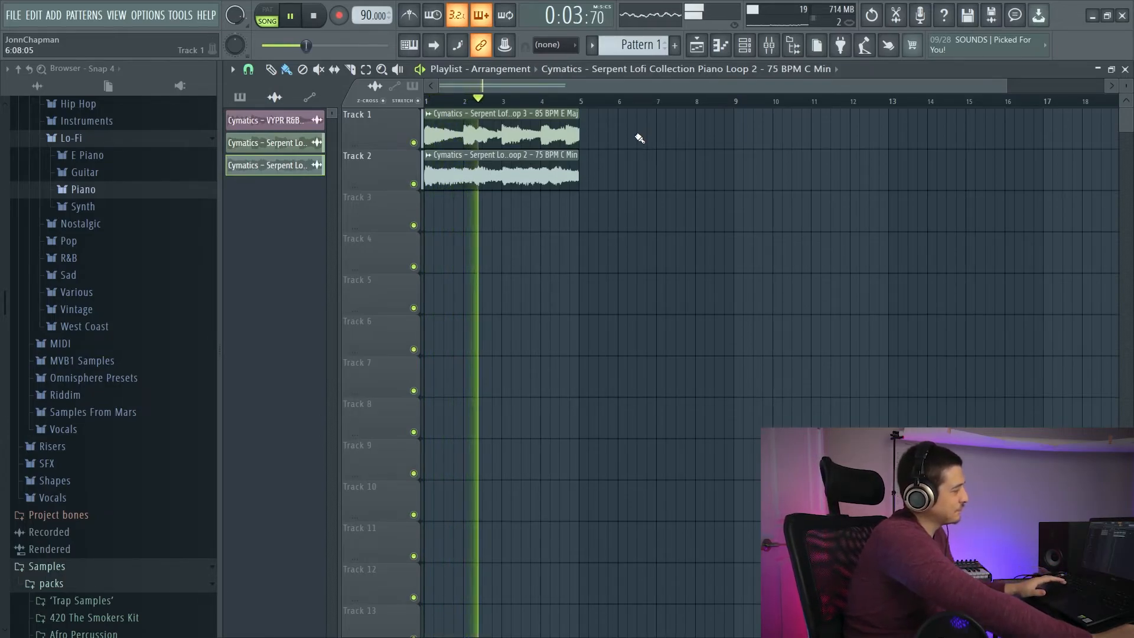
key(space)
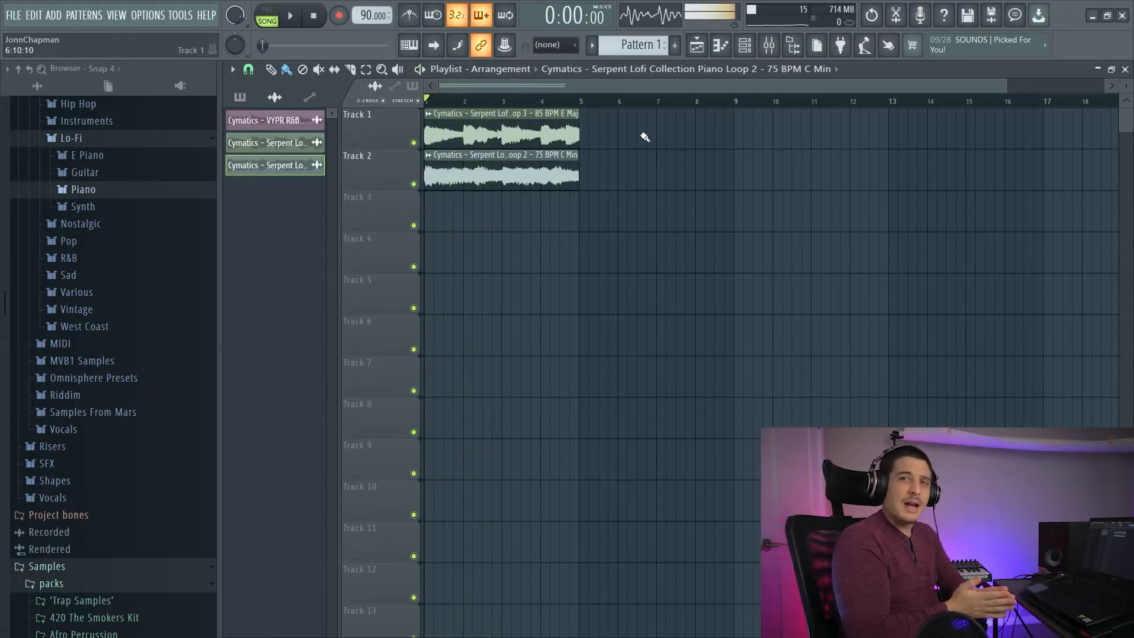